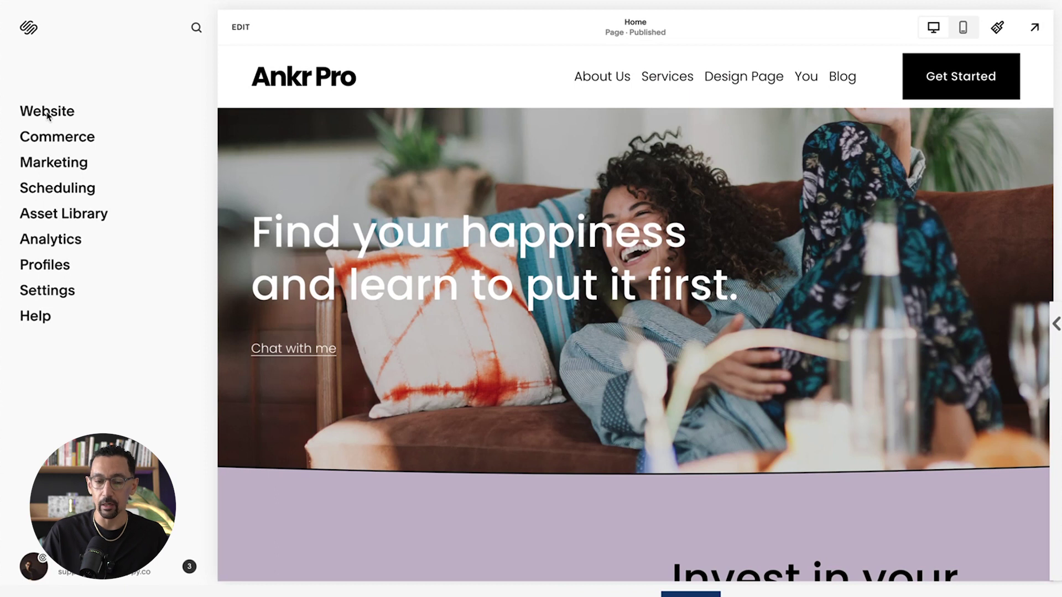
Delete the existing SEO Member member site from the Member Sites list
left_click(47, 112)
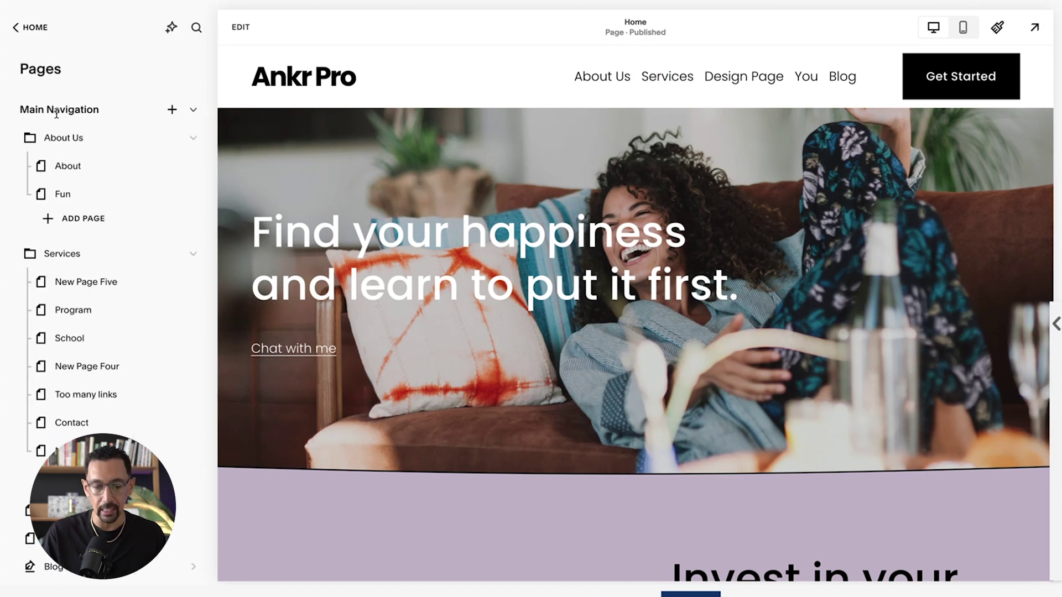
scroll(75, 168, "down", 9)
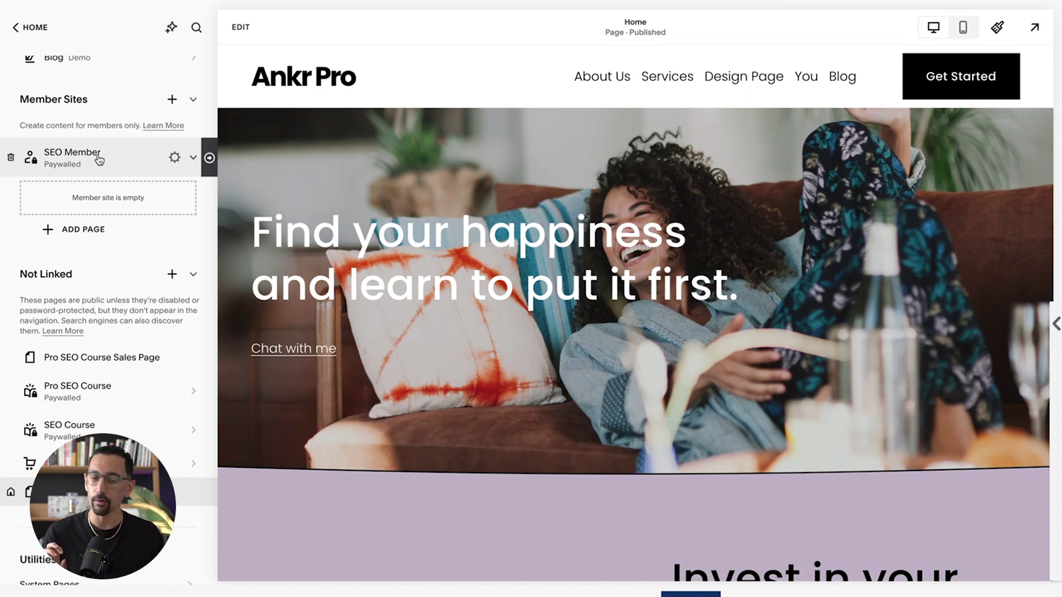
left_click(174, 157)
left_click(528, 476)
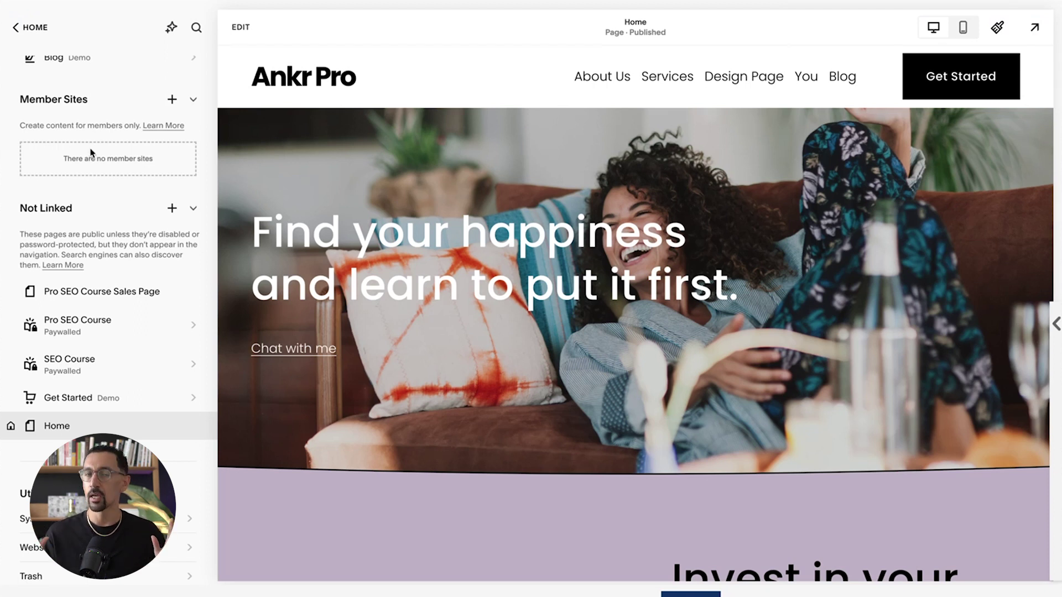
left_click(172, 208)
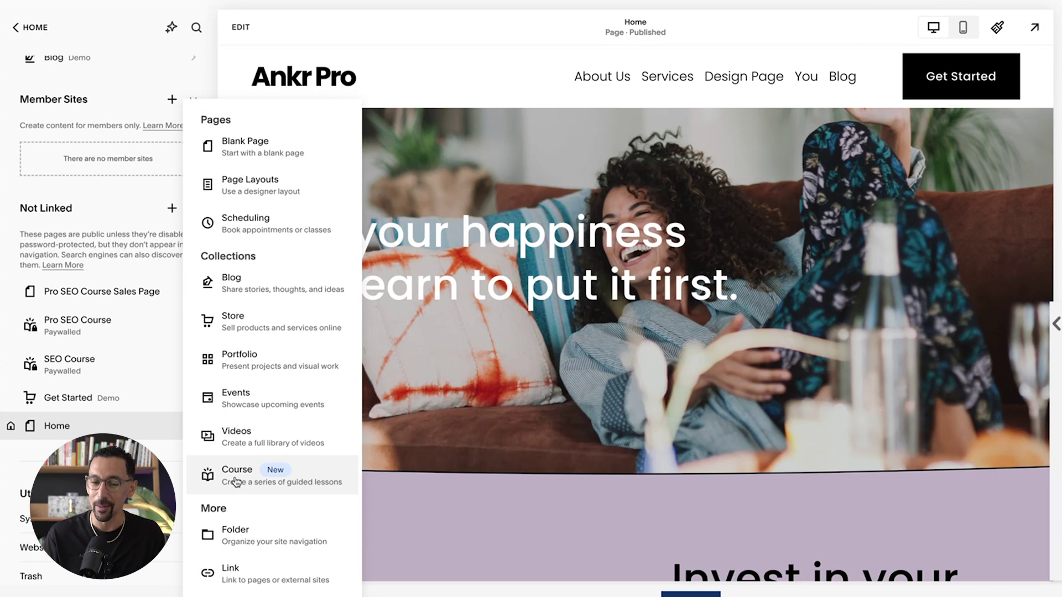
left_click(111, 205)
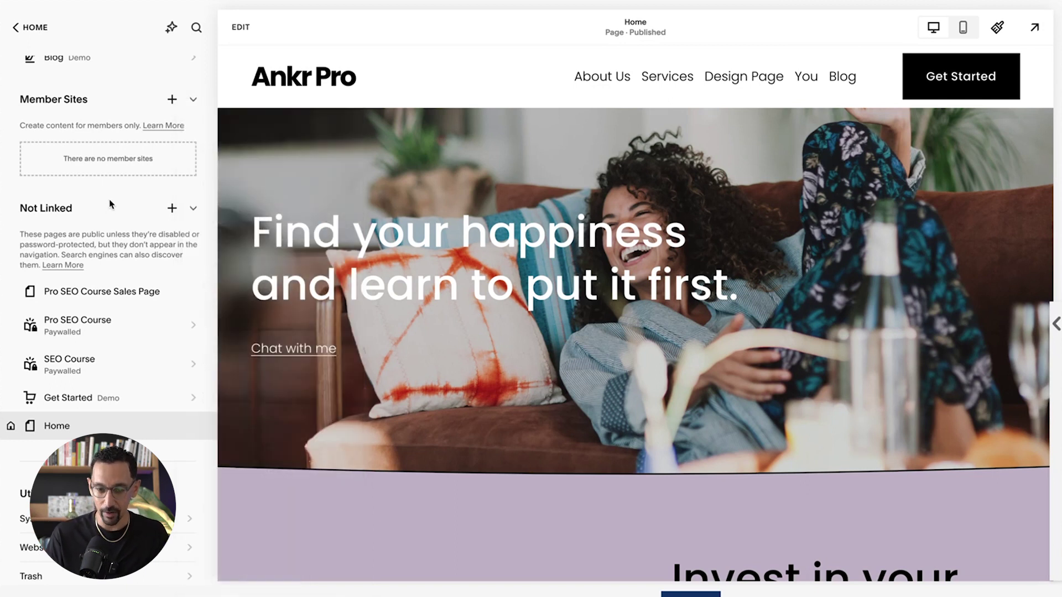
Add a new member site called 'SEO Membership' and set it to Free
left_click(172, 102)
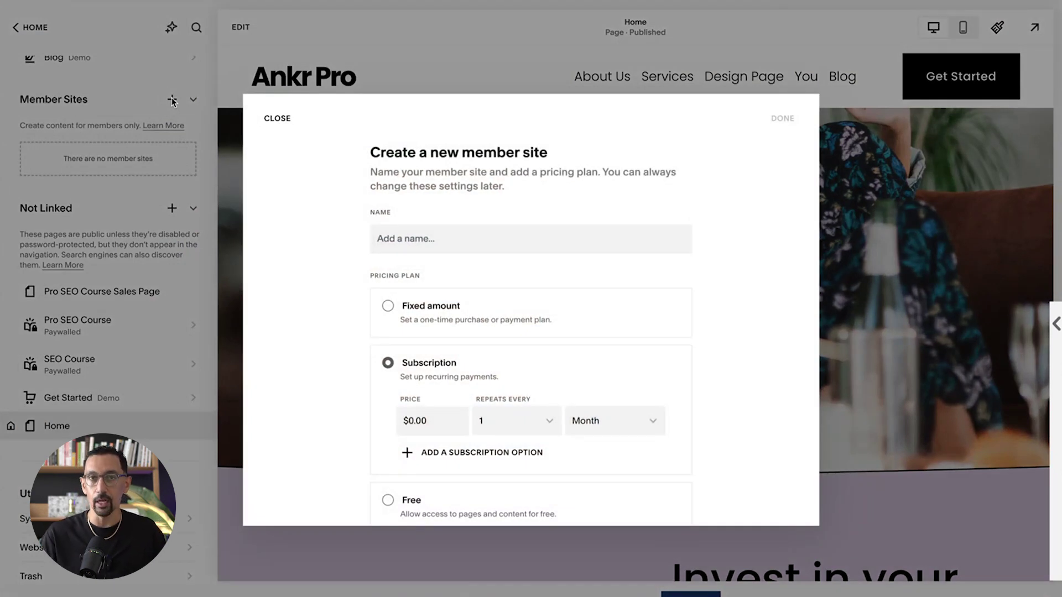
left_click(444, 240)
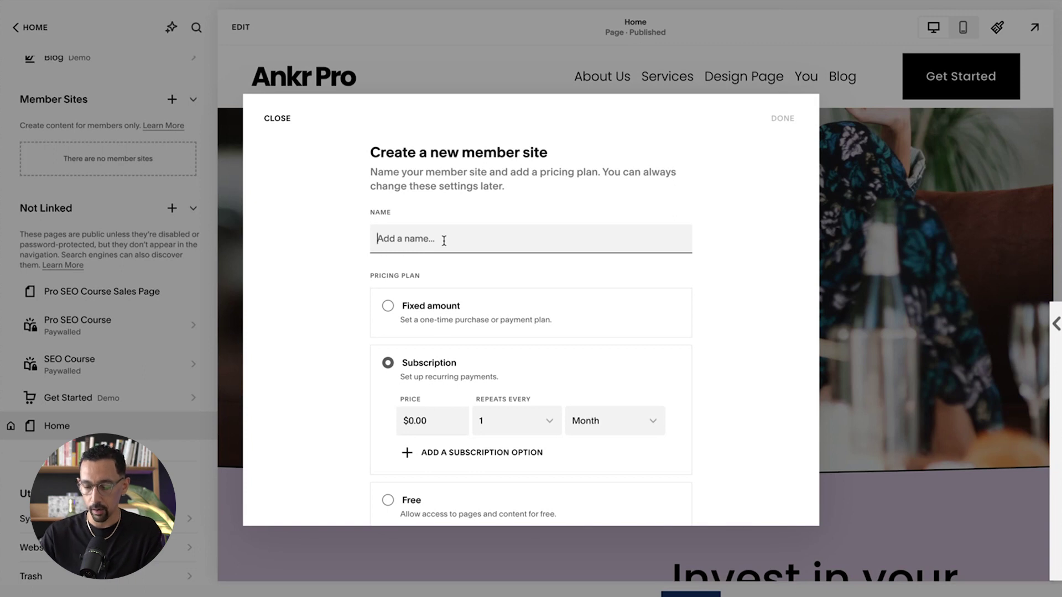
type("SEO Membershp")
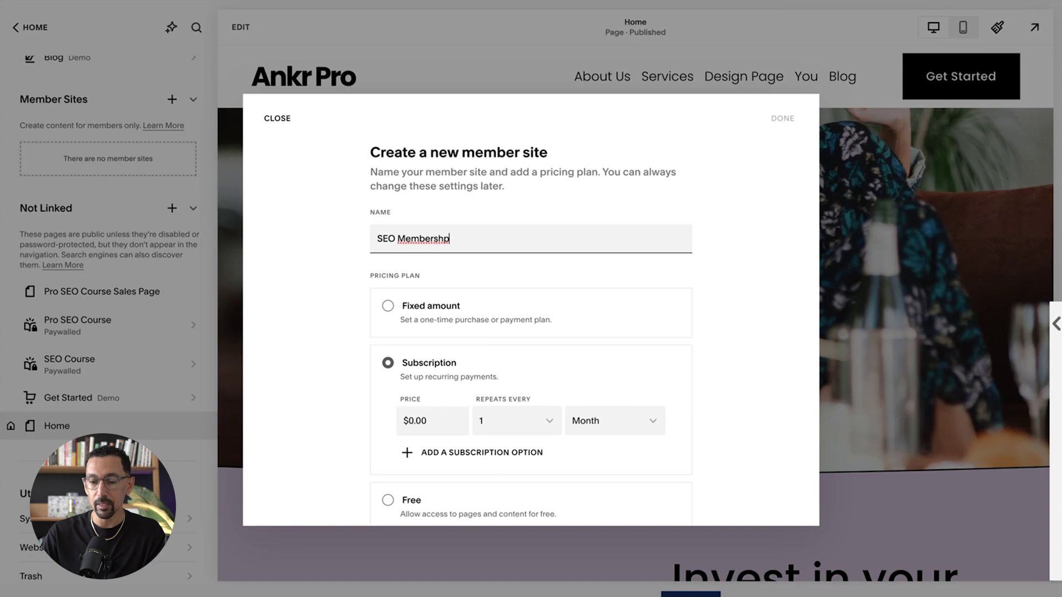
key("BackSpace")
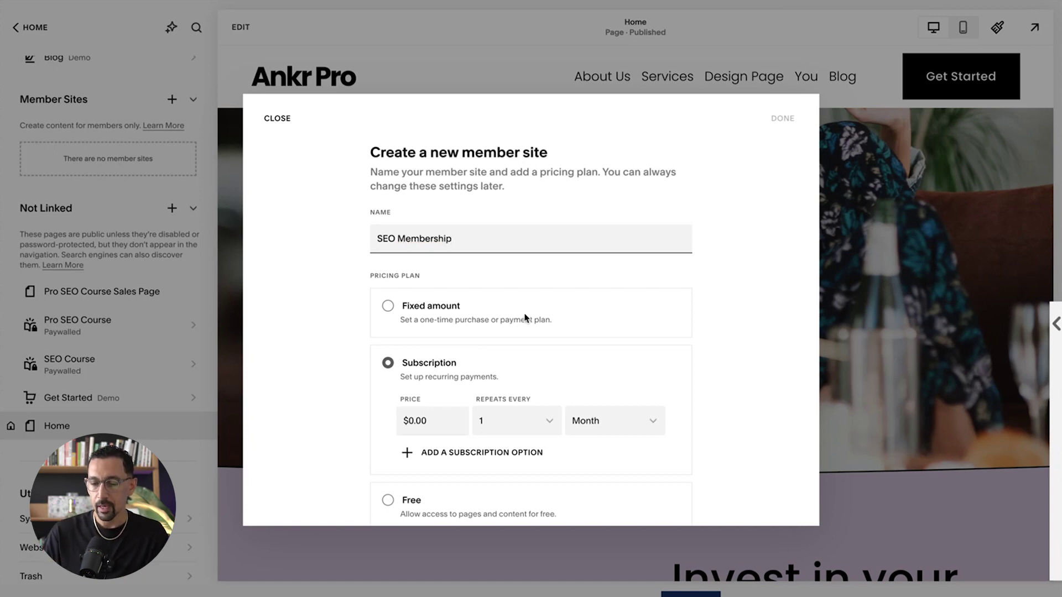
scroll(523, 315, "down", 1)
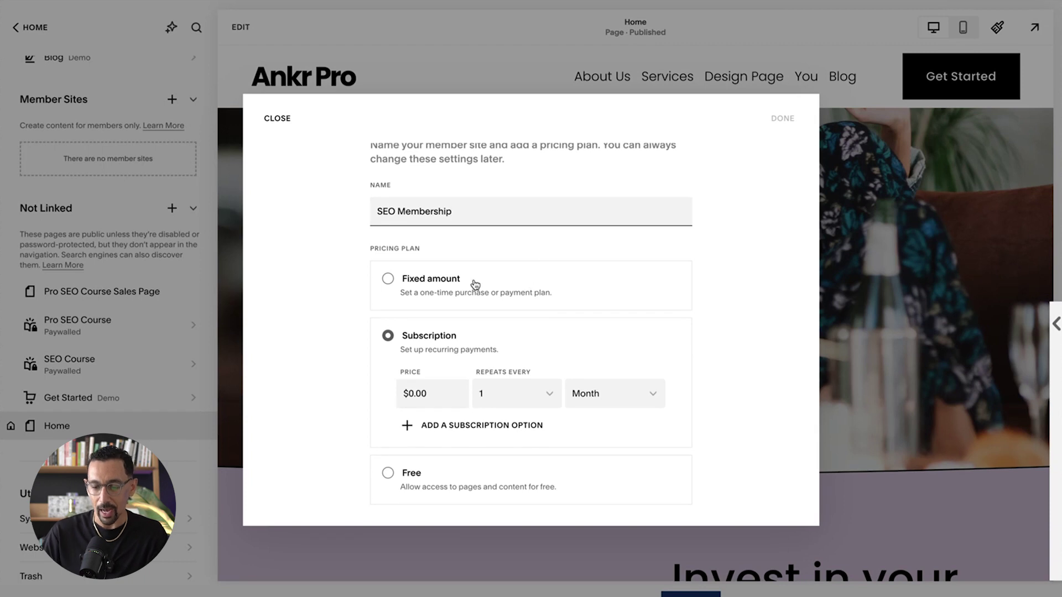
left_click(412, 479)
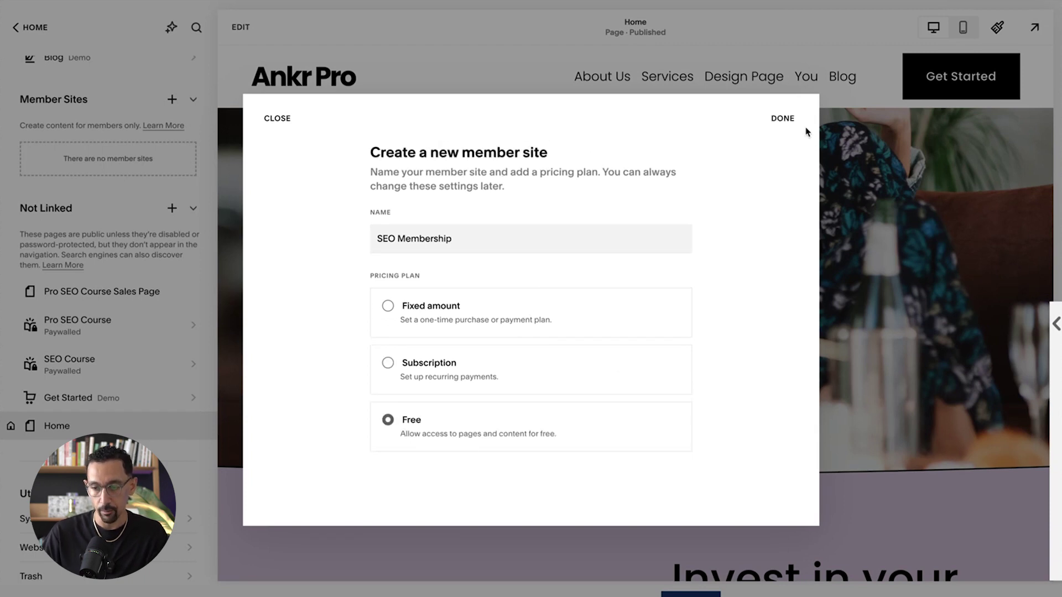
left_click(788, 119)
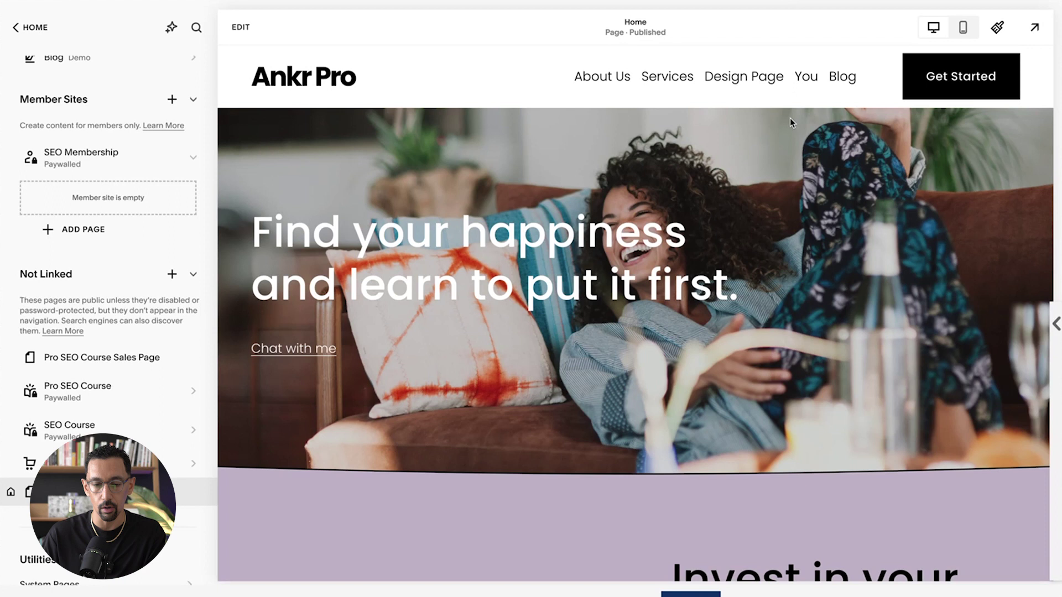
Open the SEO Membership site's Pricing Plans and edit the SEO Membership plan
left_click(111, 191)
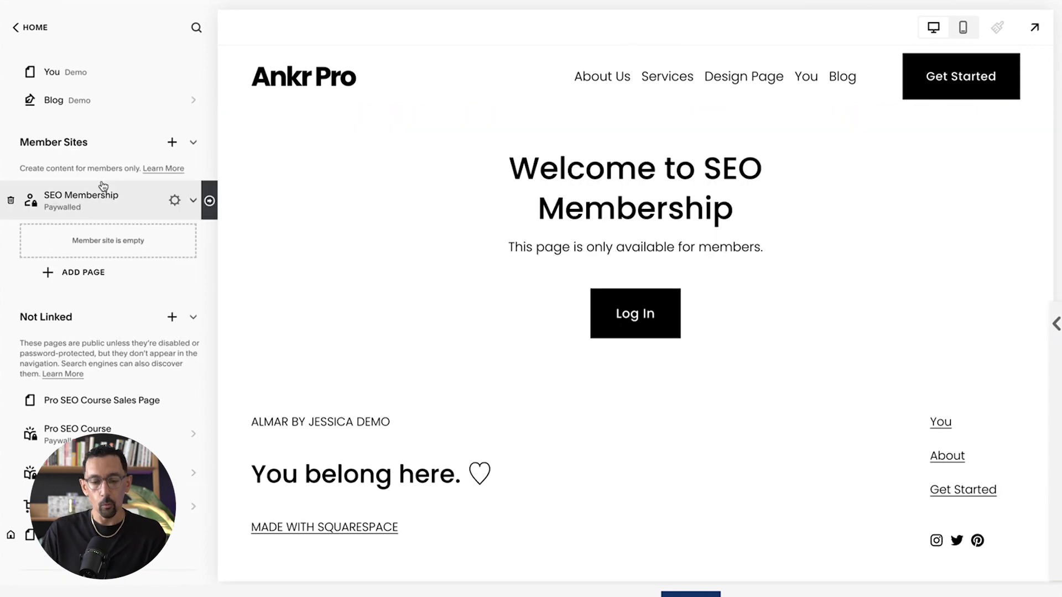
left_click(174, 200)
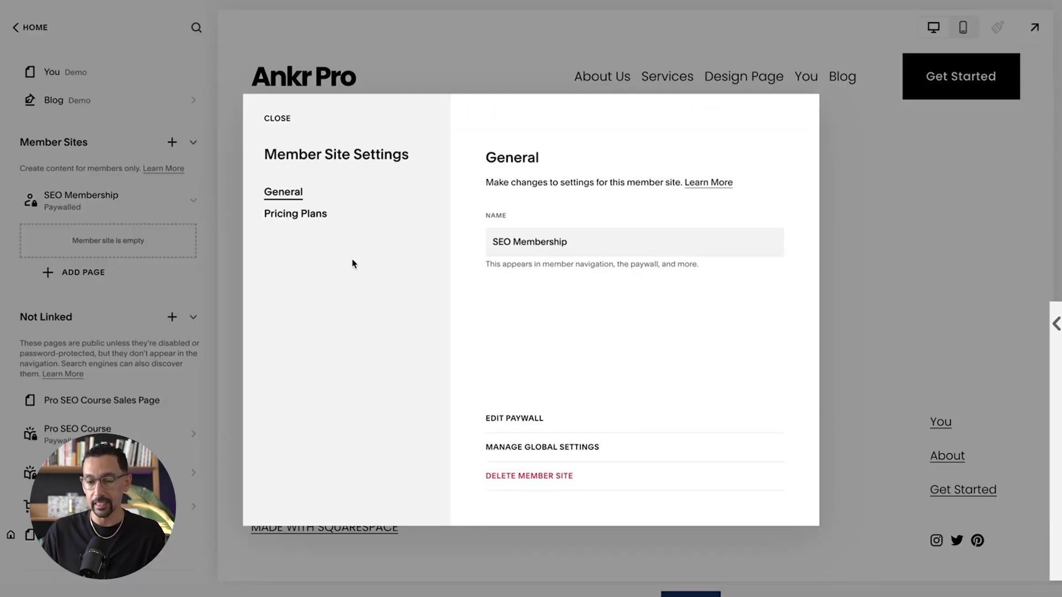
left_click(313, 219)
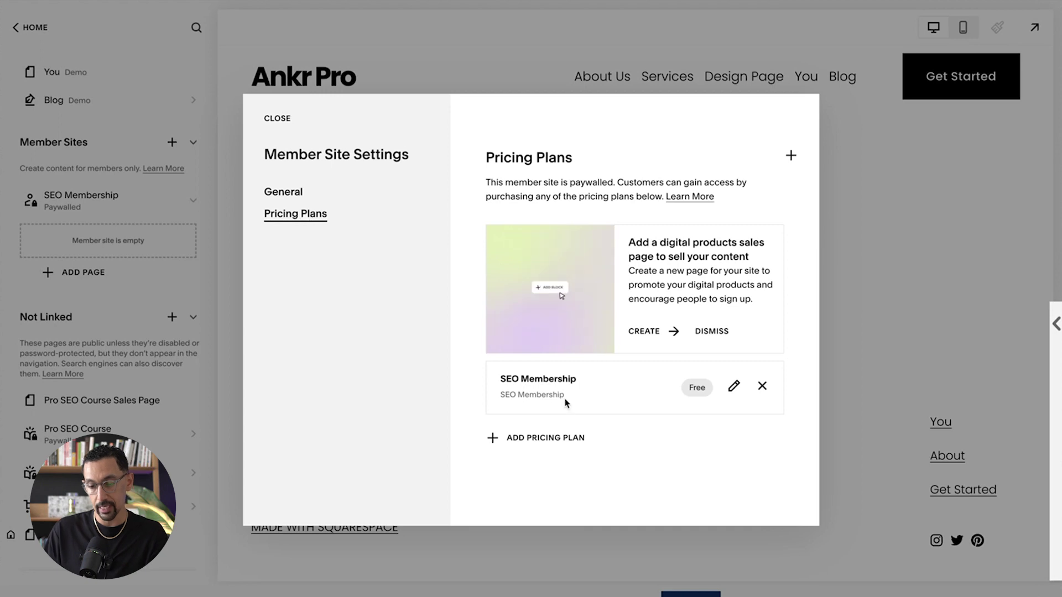
left_click(734, 387)
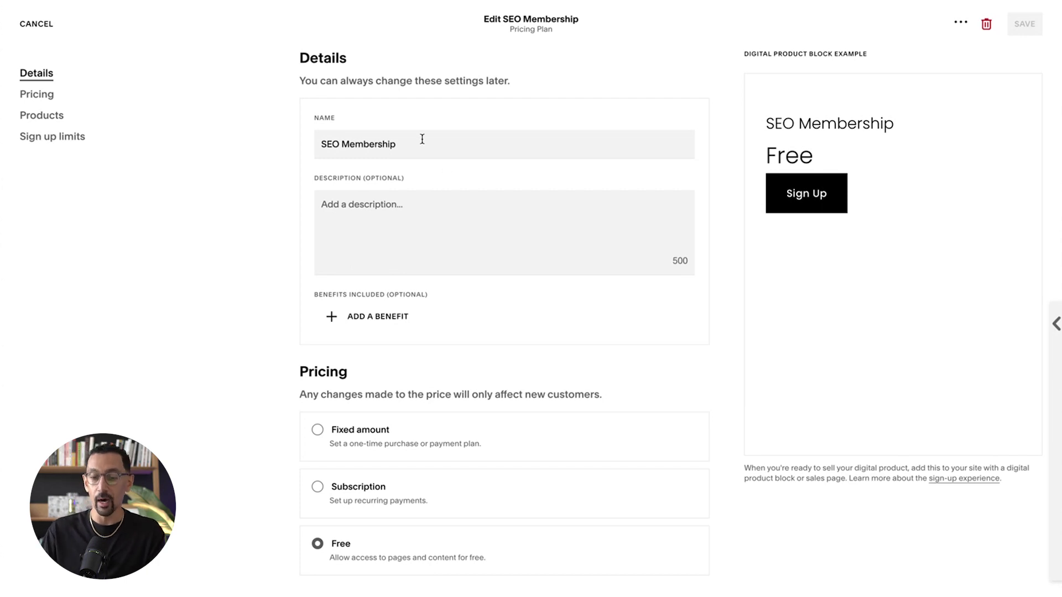
Describe the plan as 'Access all our SEO services.'
left_click(412, 211)
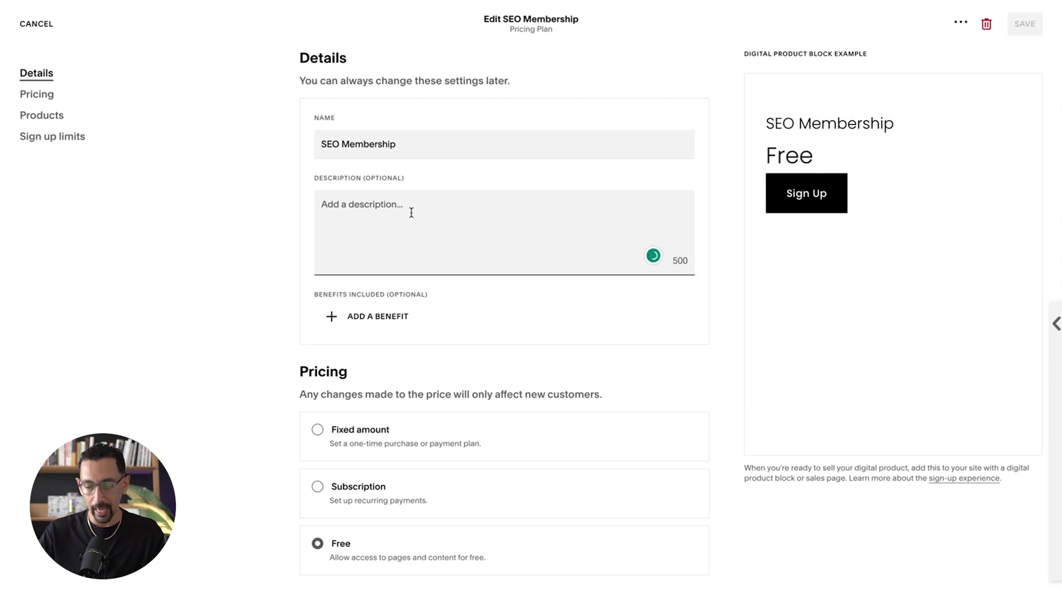
type("Acces")
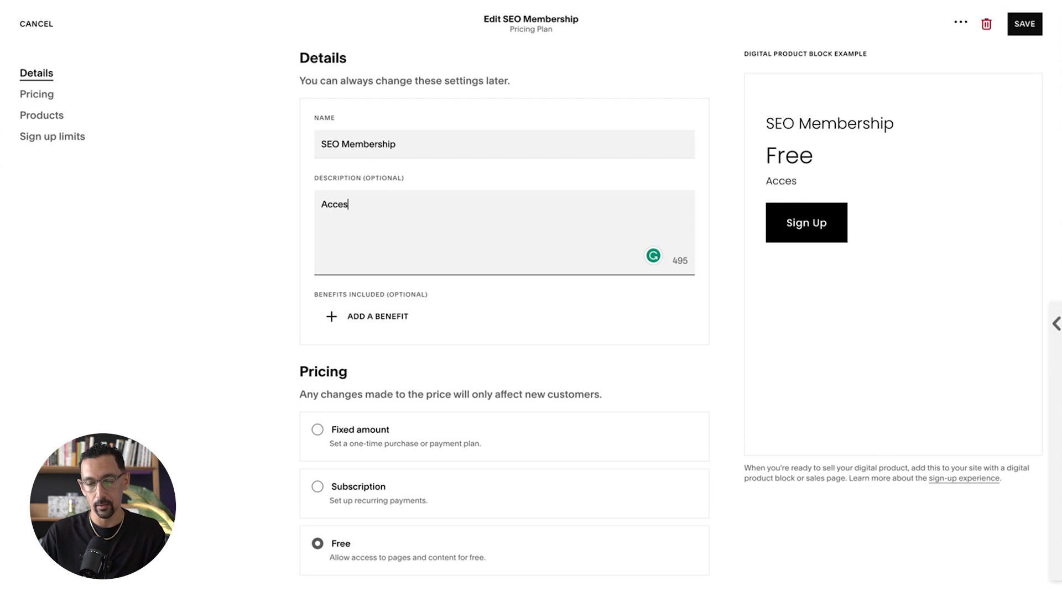
type("s all our SEO services.")
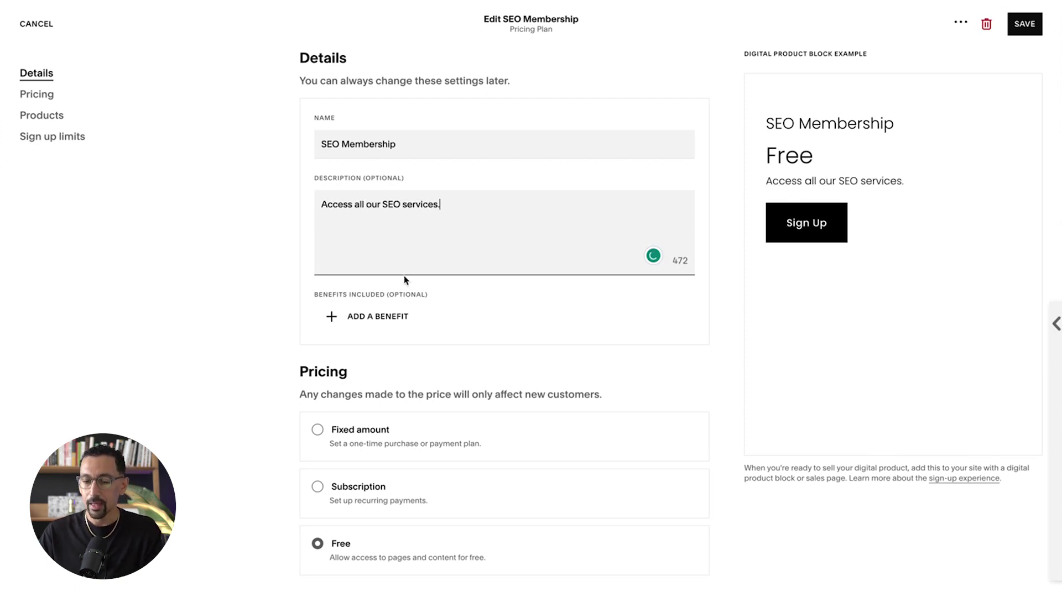
scroll(403, 275, "down", 1)
Add three plan benefits: lifetime access, benefit 2 and benefit 3
left_click(387, 284)
type("I")
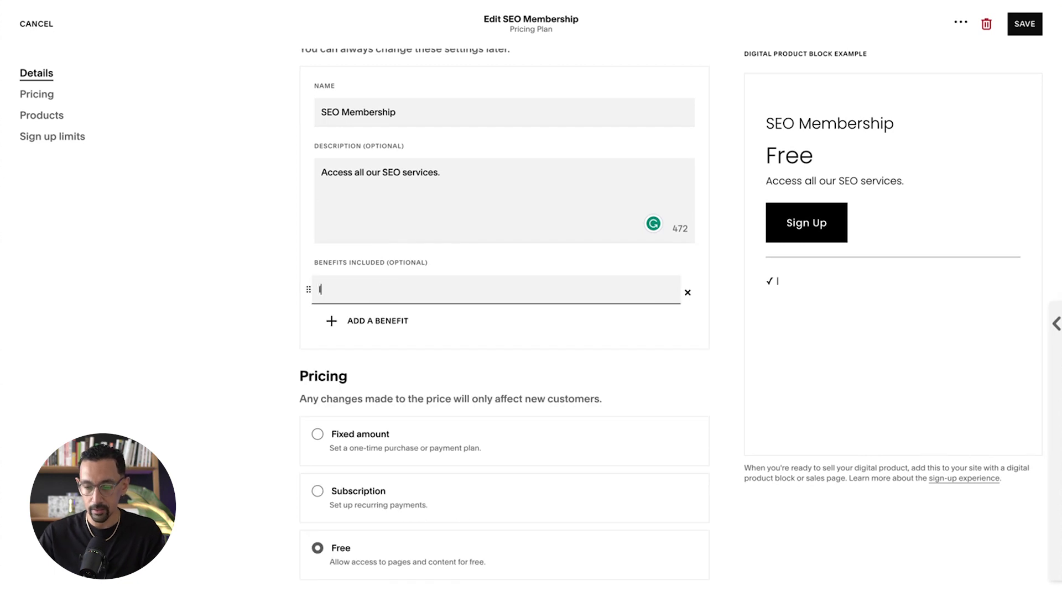
type("ifetime access")
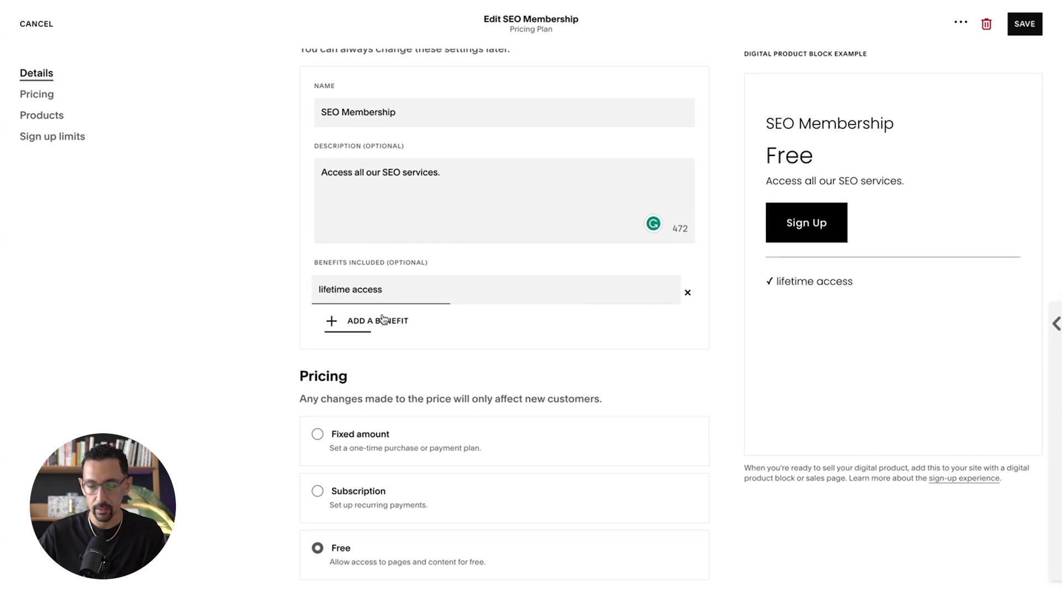
left_click(383, 320)
type("benefit 2")
left_click(377, 354)
type("benefit 3")
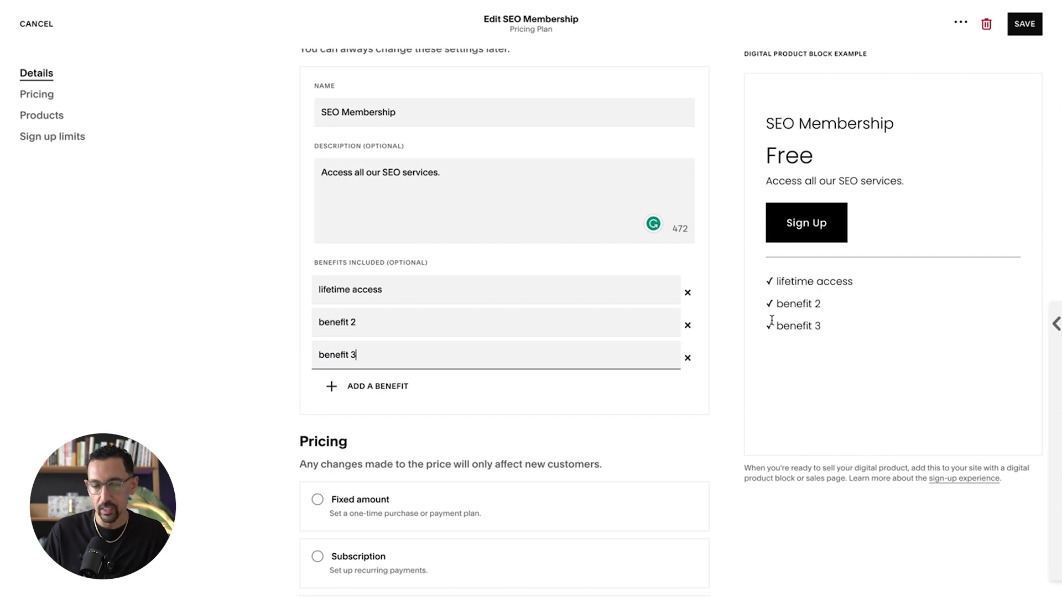
scroll(718, 356, "down", 6)
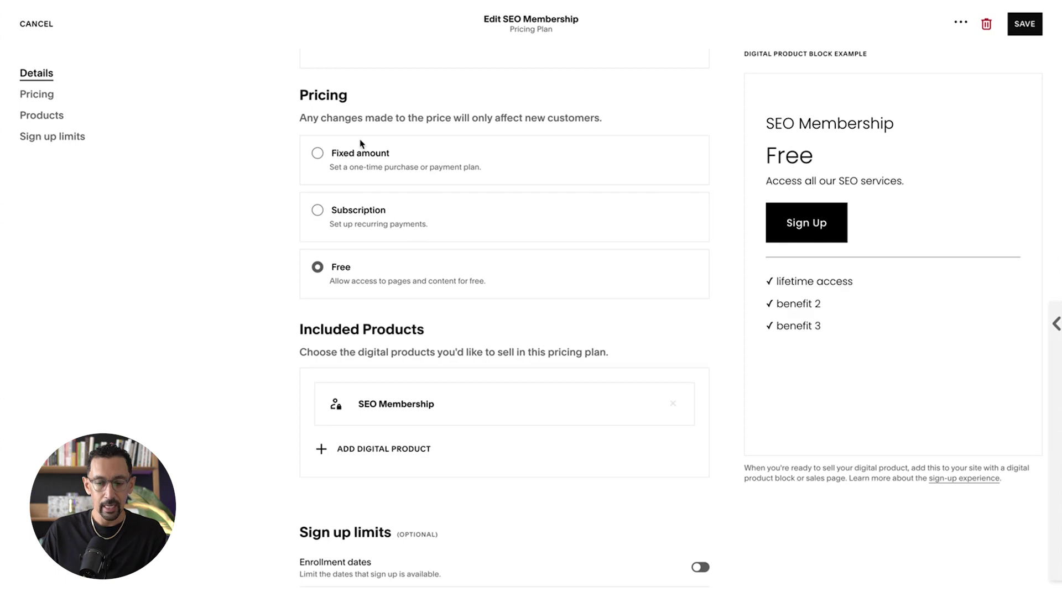
Switch the plan to subscription pricing with a second option billed yearly
left_click(317, 215)
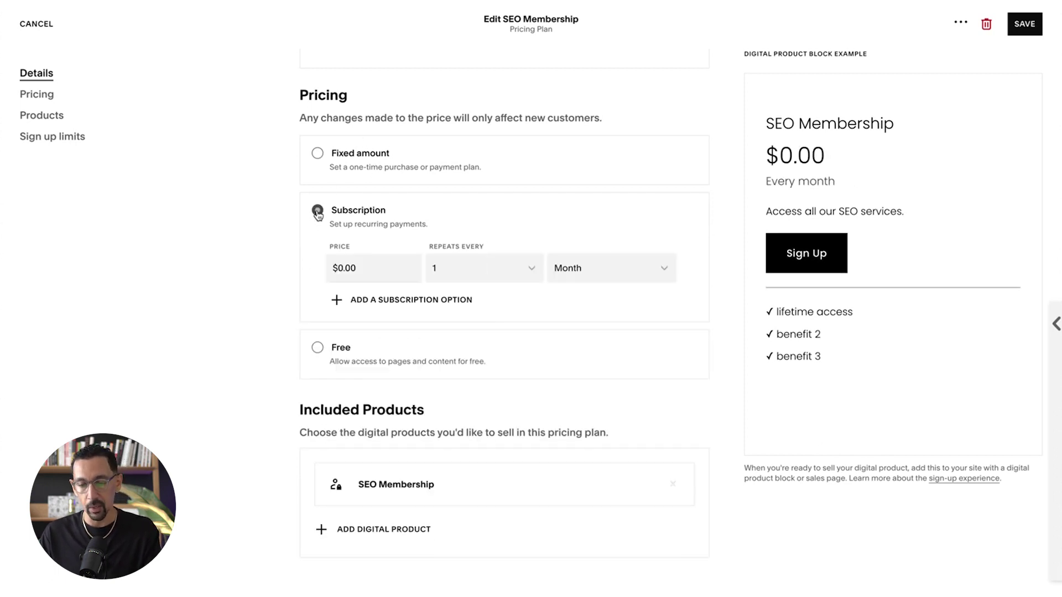
left_click(360, 304)
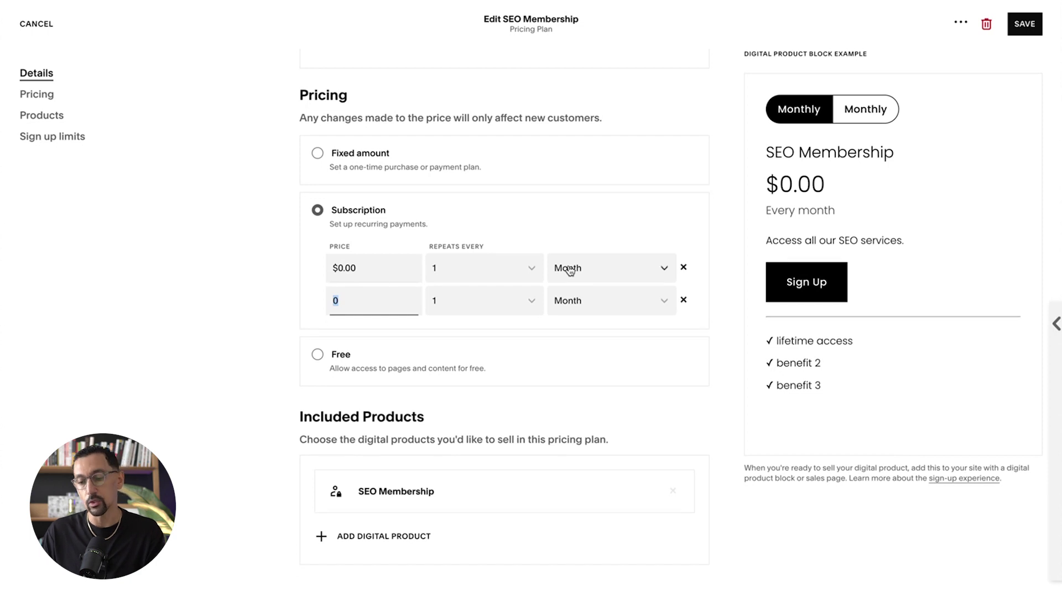
left_click(569, 301)
left_click(570, 325)
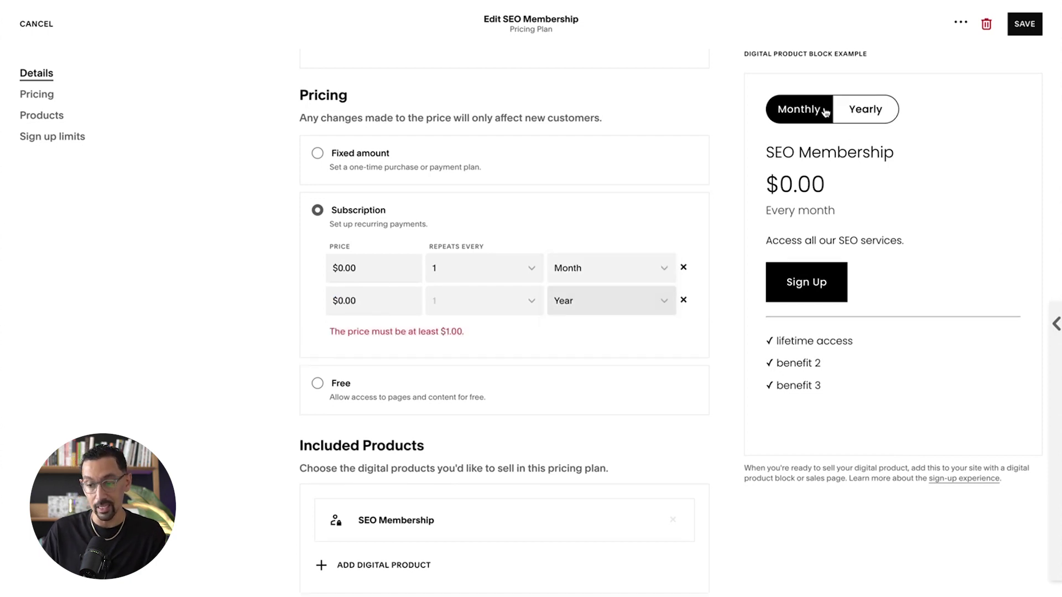
Price the options at $19.00 monthly and $99.00 yearly, keeping the repeat interval at 1
left_click(356, 267)
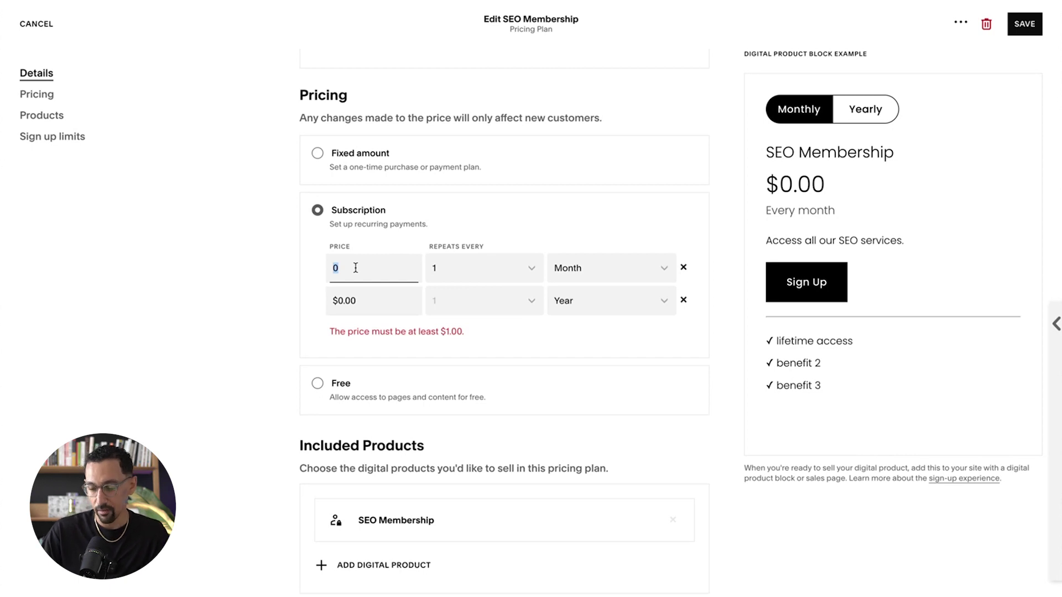
type("9")
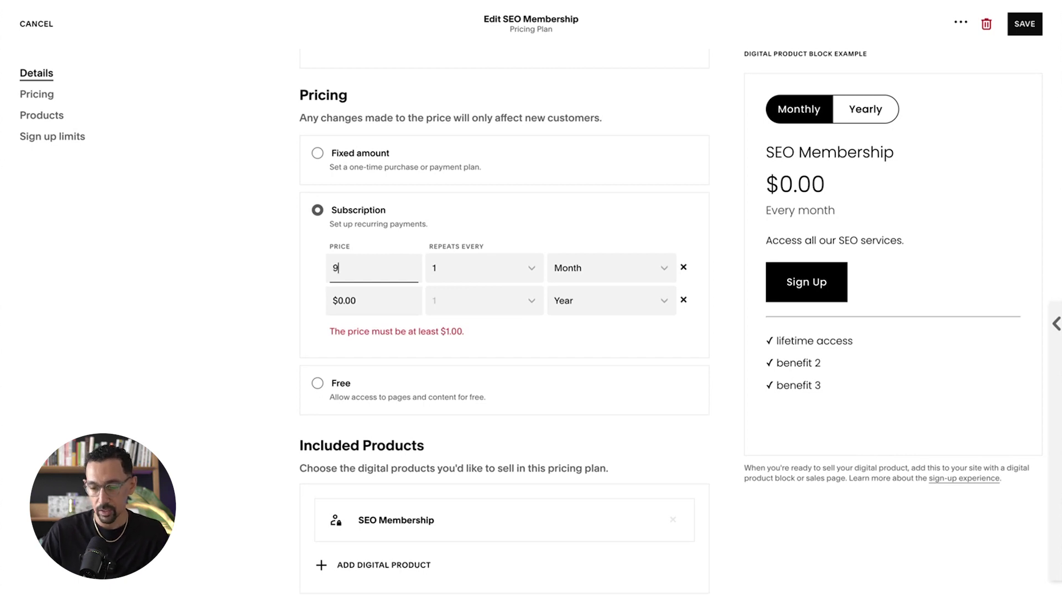
left_click(365, 301)
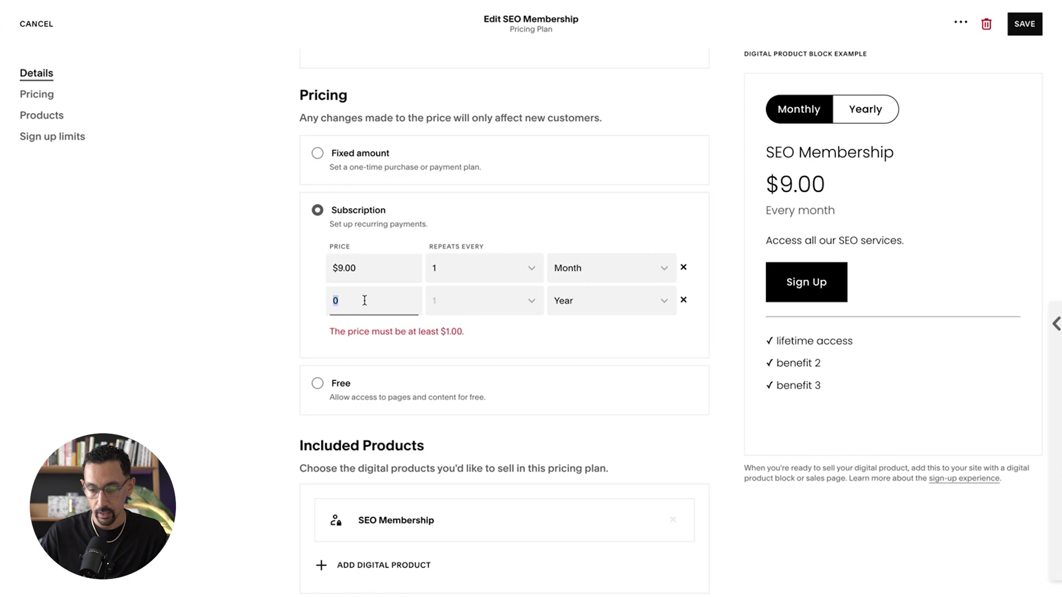
left_click(368, 268)
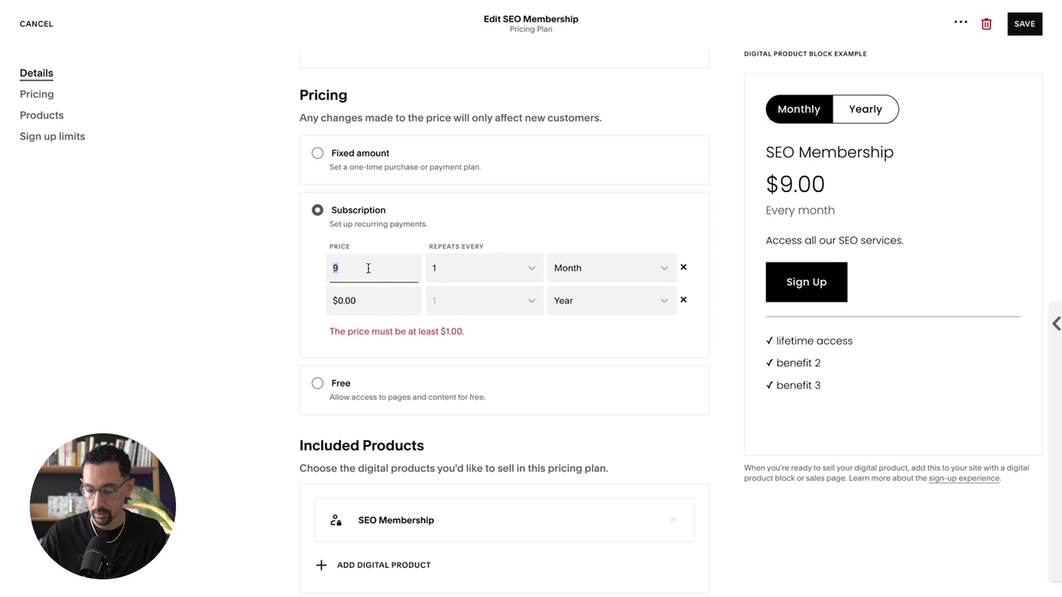
type("19")
left_click(368, 303)
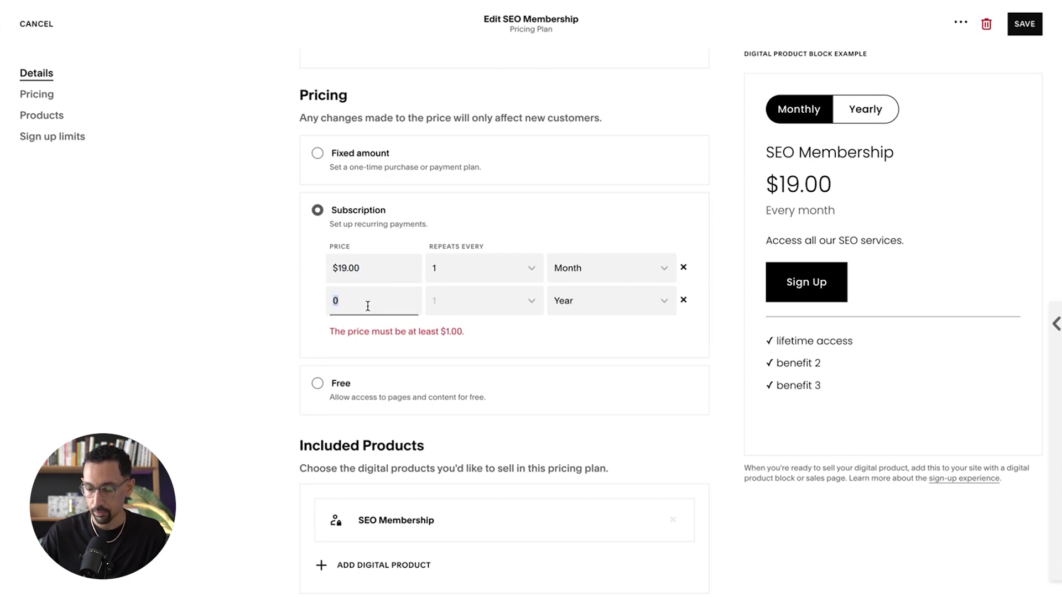
type("99")
left_click(250, 305)
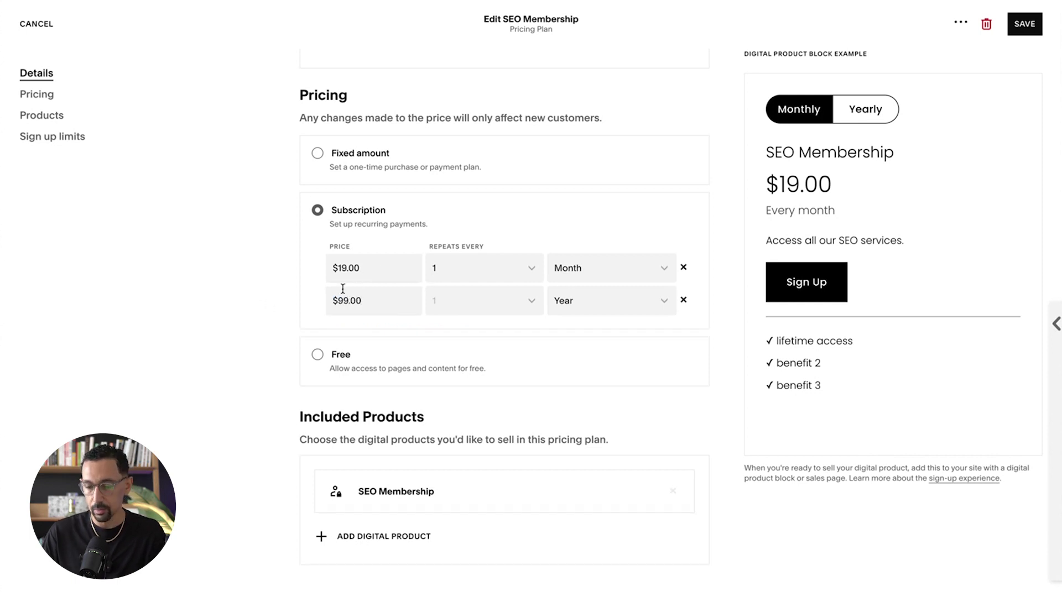
left_click(489, 281)
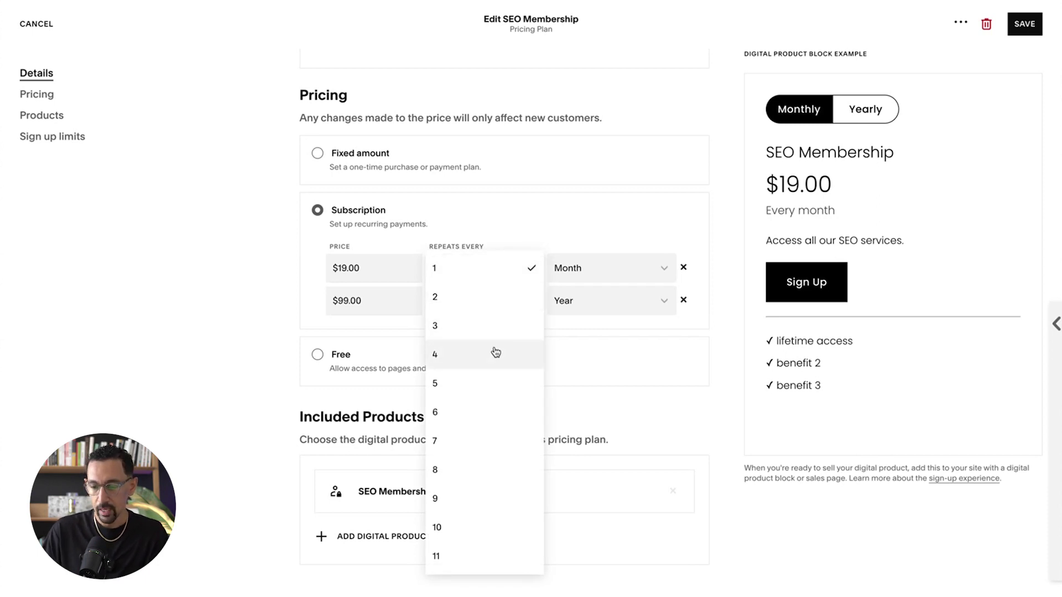
left_click(585, 207)
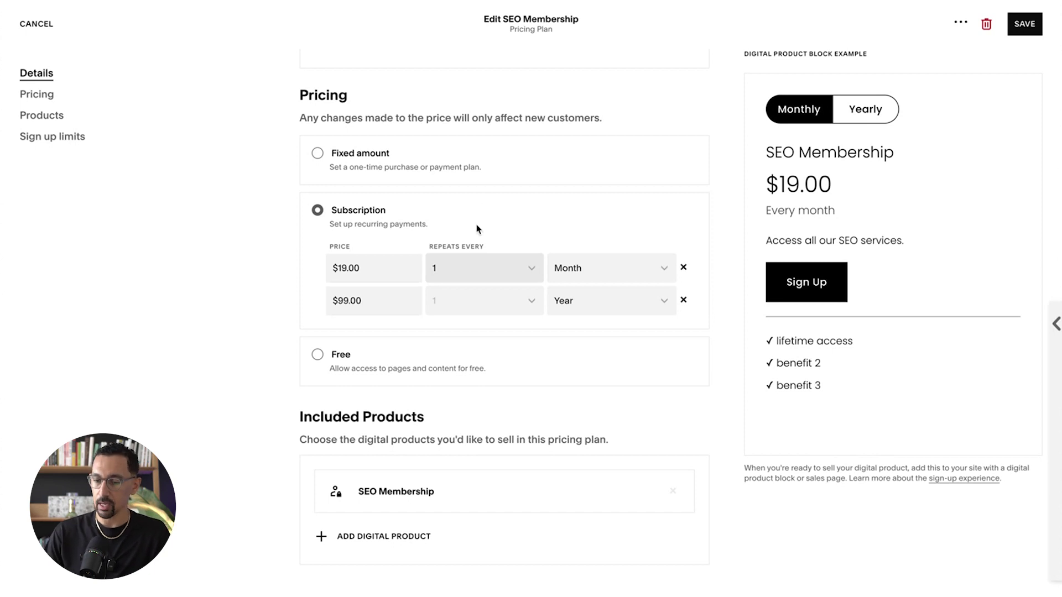
Include the Pro SEO Course digital product in the SEO Membership plan
scroll(459, 264, "down", 1)
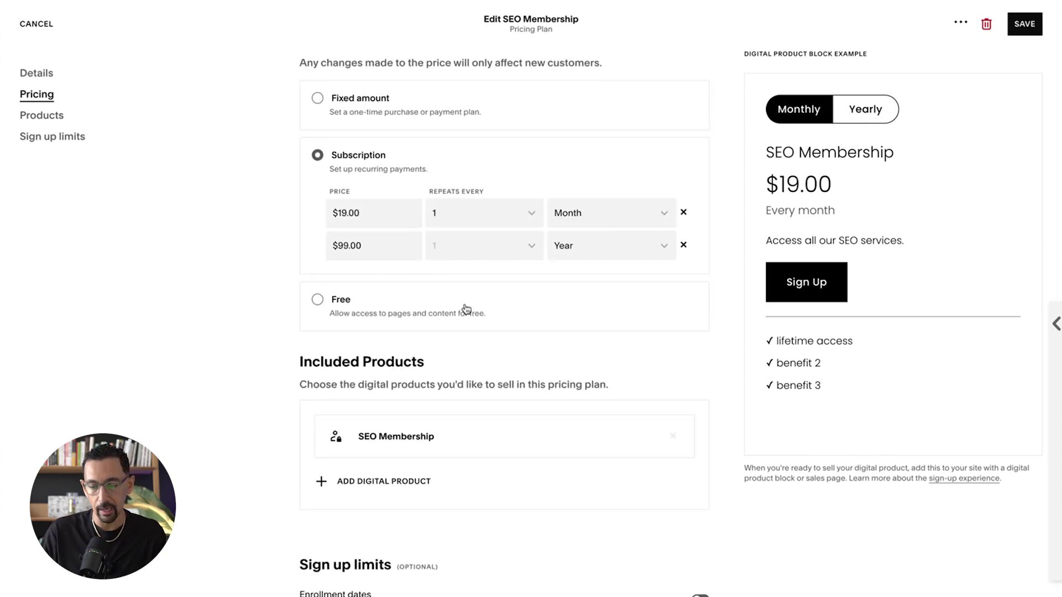
scroll(470, 304, "down", 4)
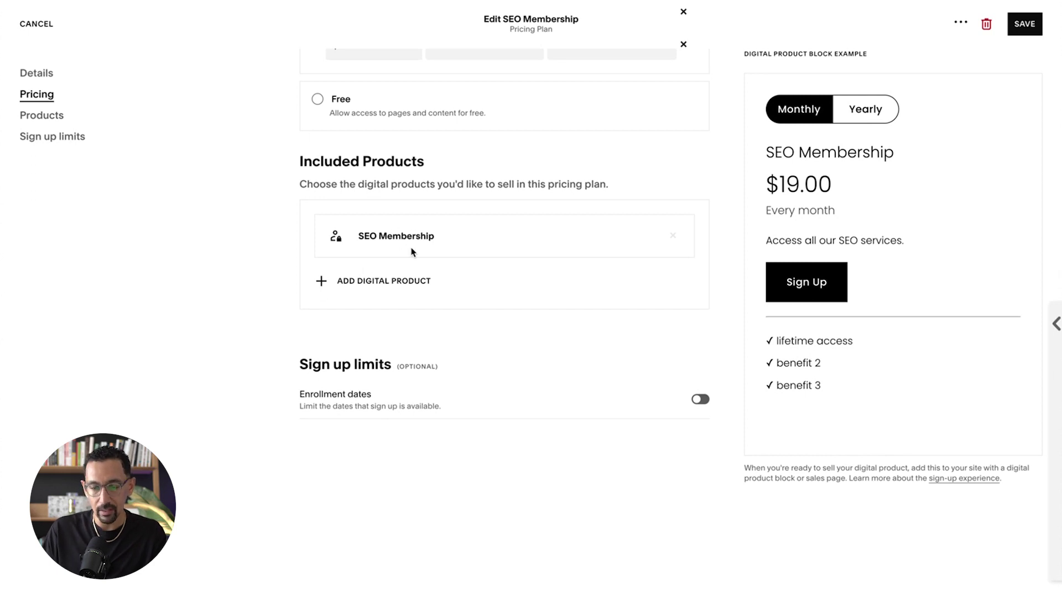
left_click(395, 282)
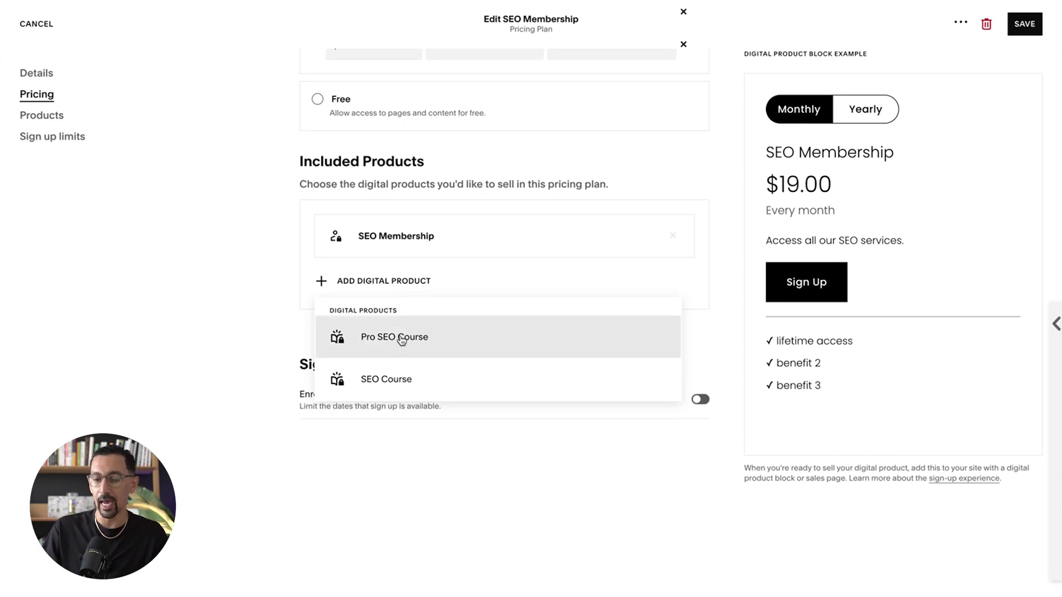
left_click(401, 340)
left_click(401, 340)
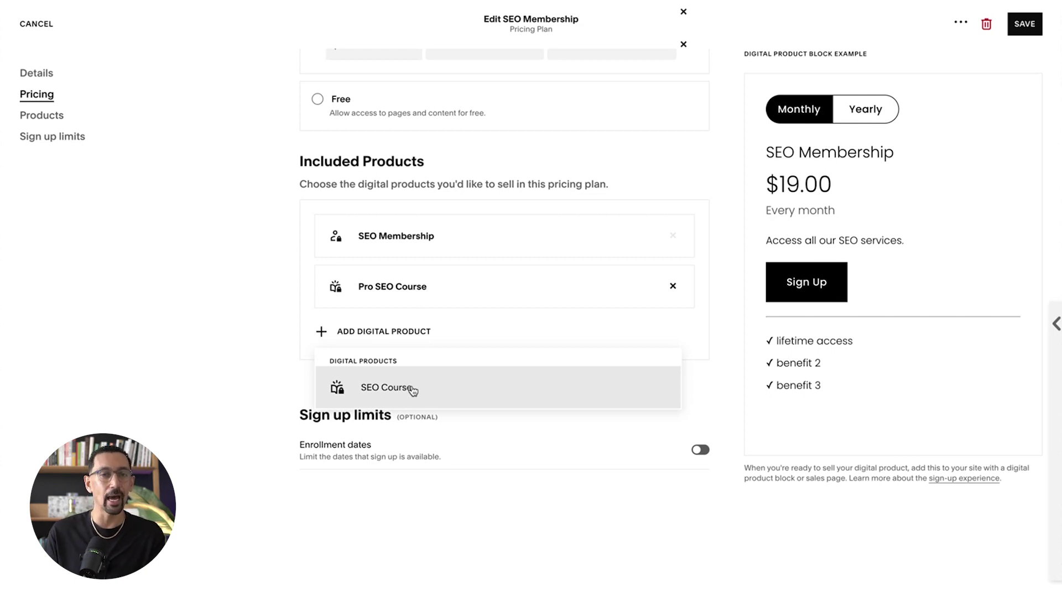
left_click(244, 320)
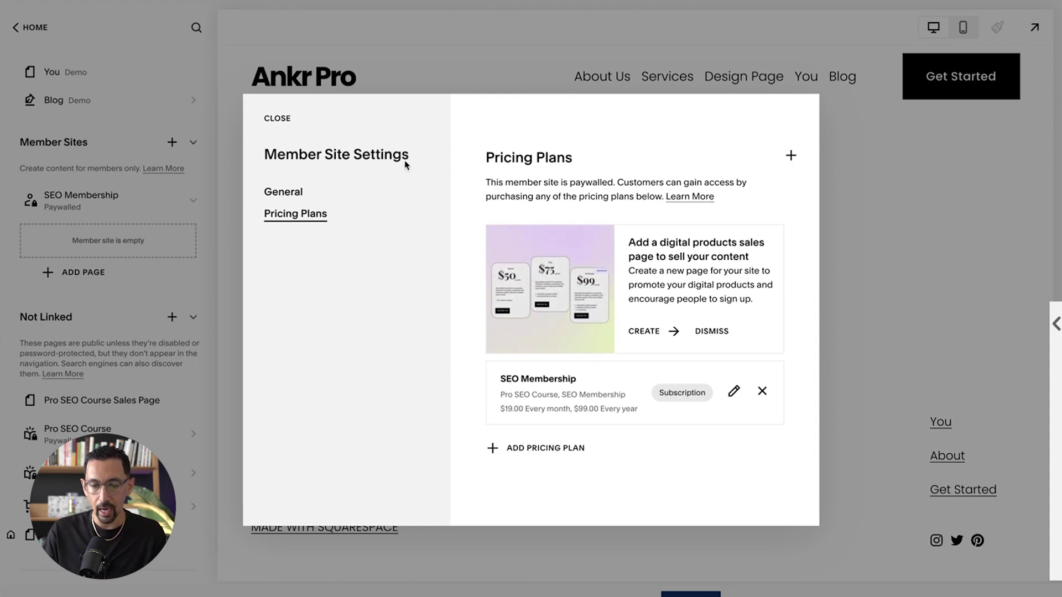
Create a blank unlinked page named 'Digital Download'
left_click(271, 117)
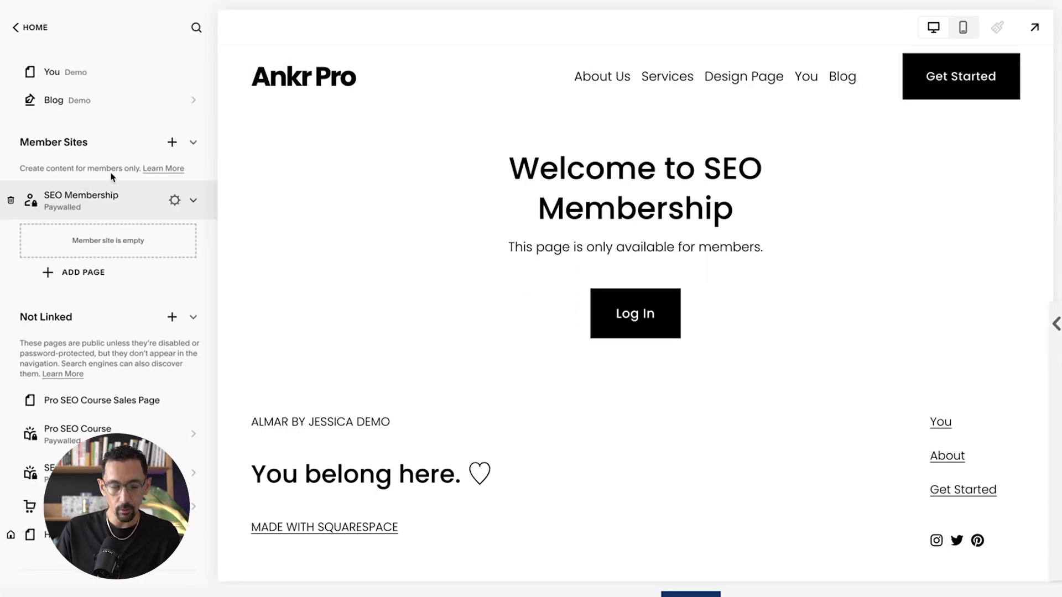
left_click(82, 275)
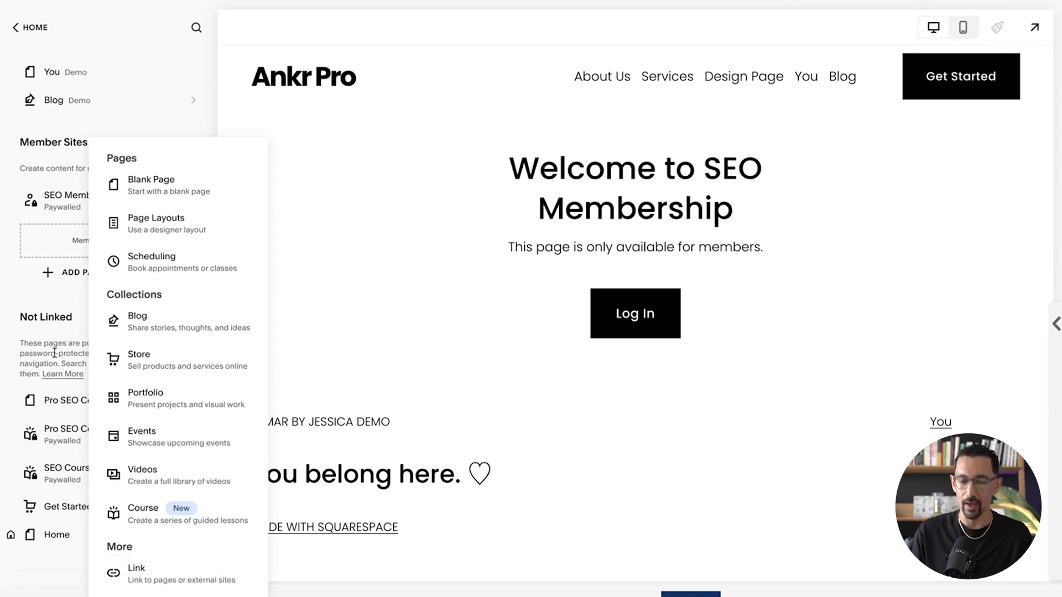
scroll(133, 317, "down", 2)
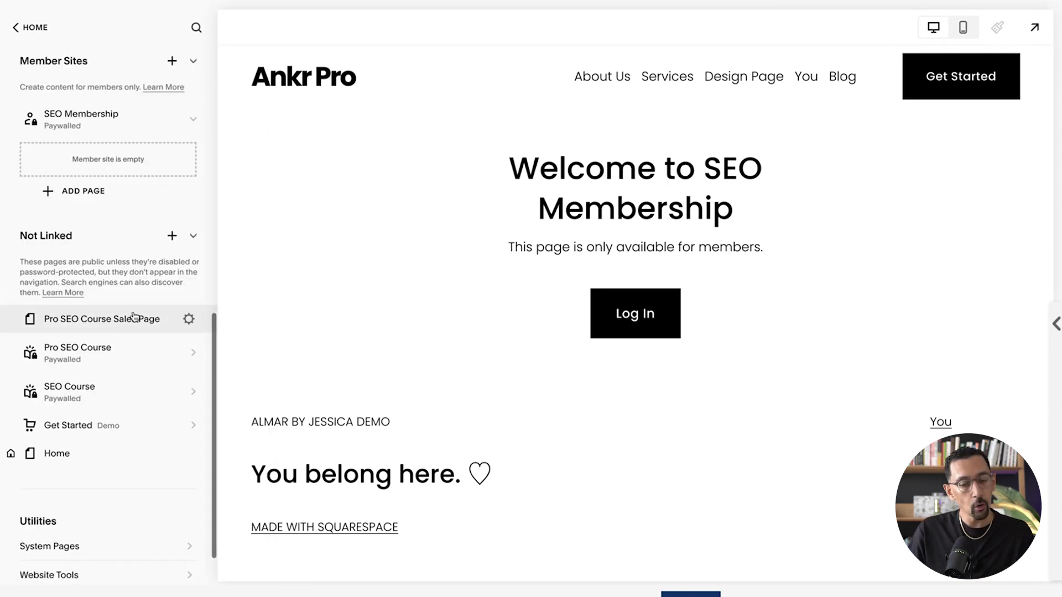
left_click(172, 236)
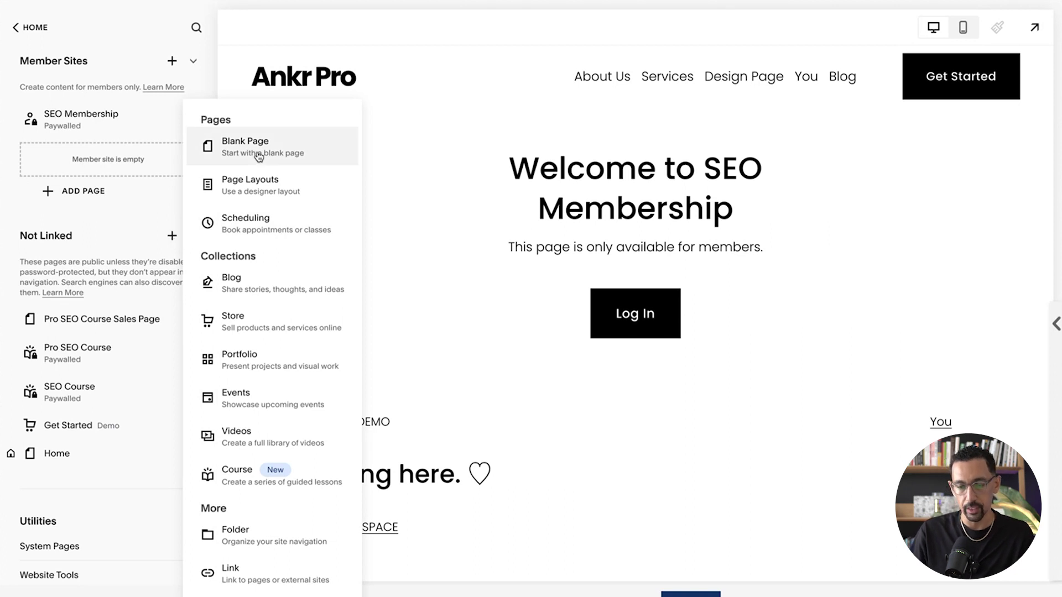
left_click(230, 149)
mouse_move(160, 397)
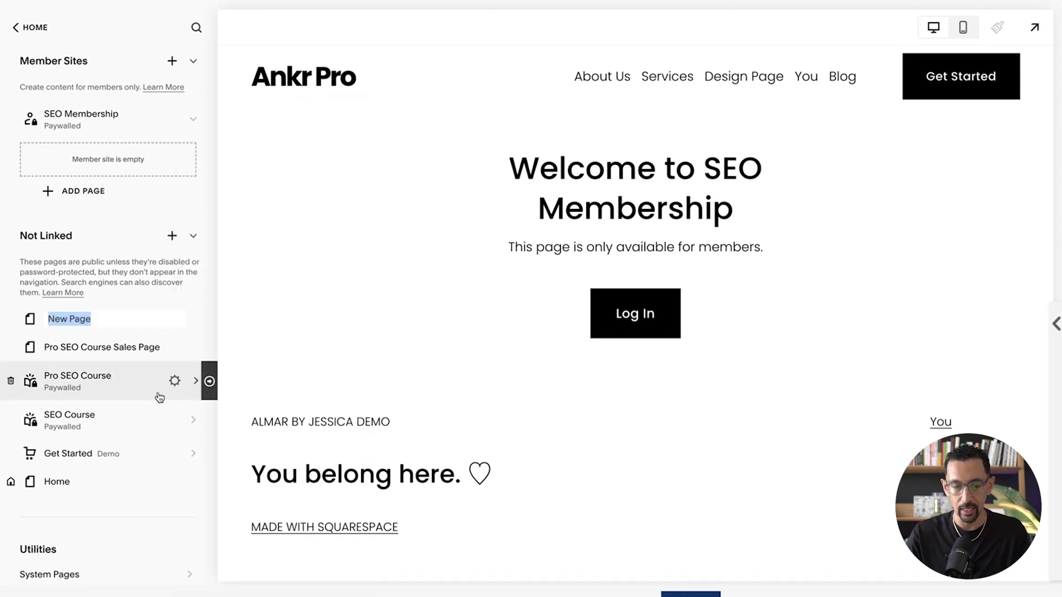
type("Digital Download")
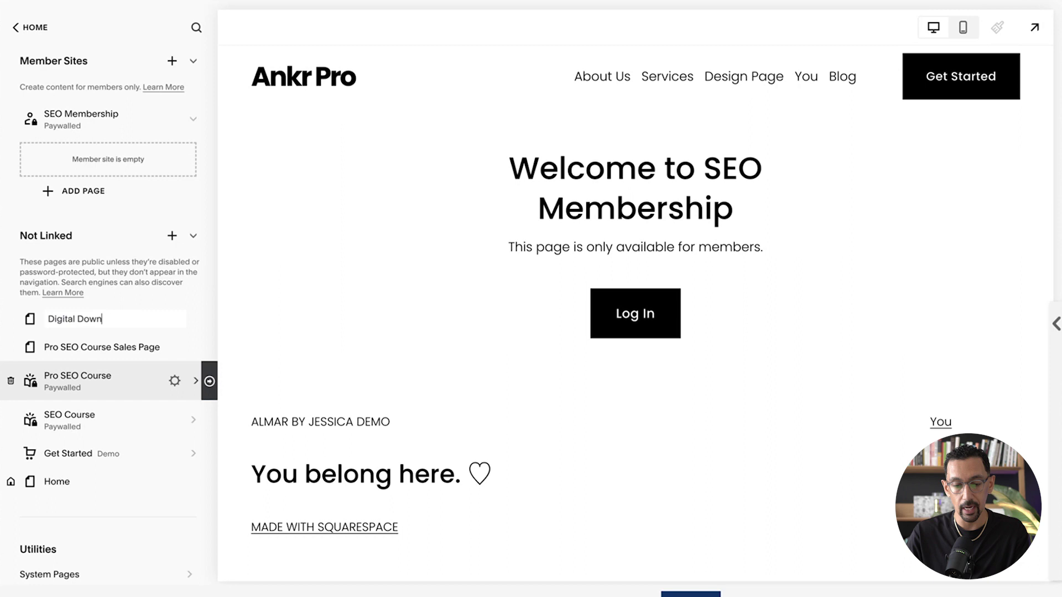
left_click(144, 317)
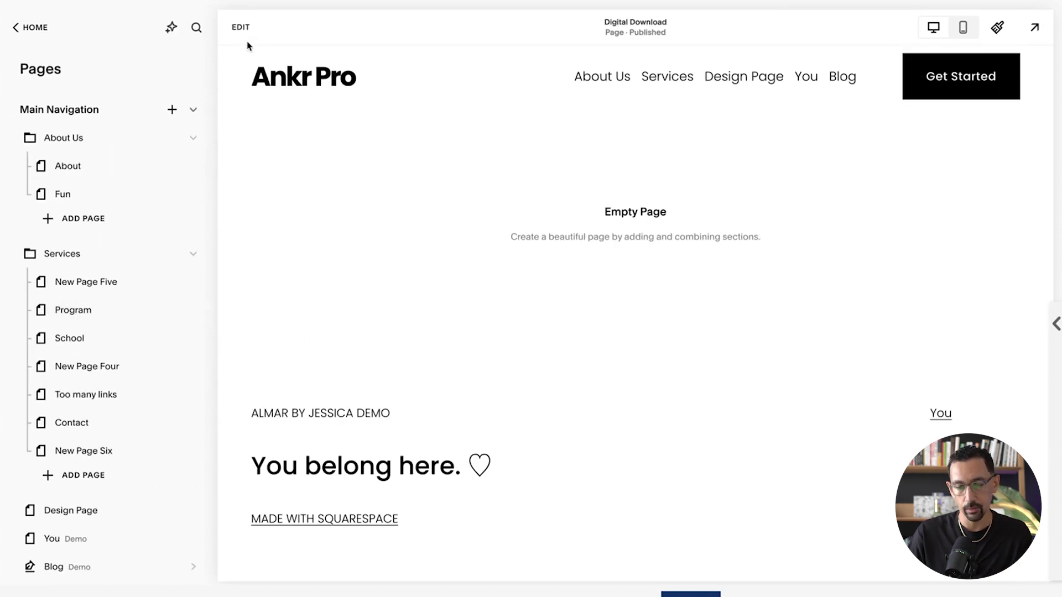
Edit the Digital Download page, adding a new section and browsing available blocks
left_click(241, 27)
left_click(629, 233)
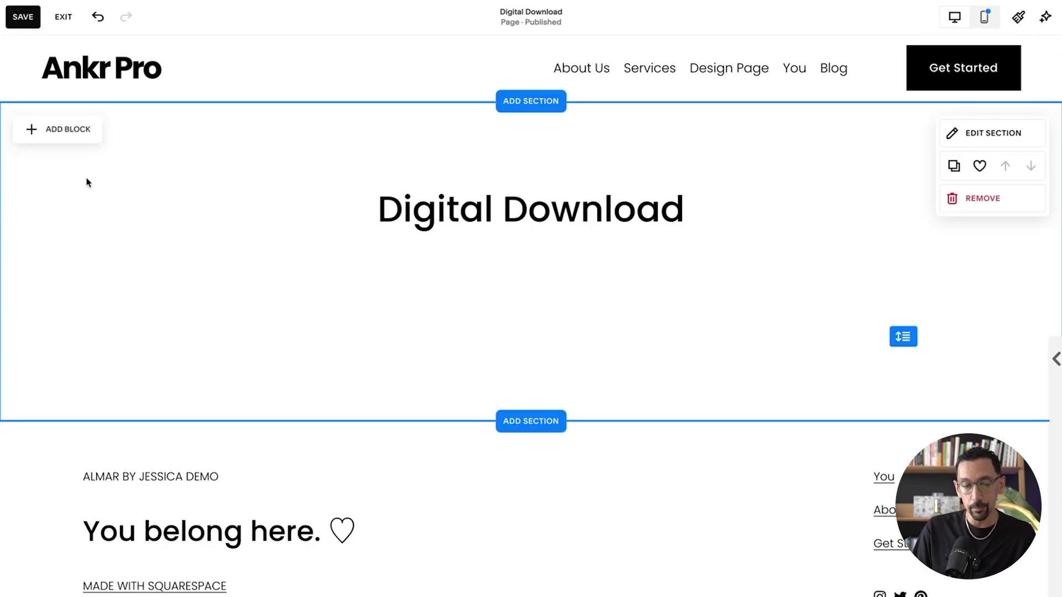
left_click(77, 130)
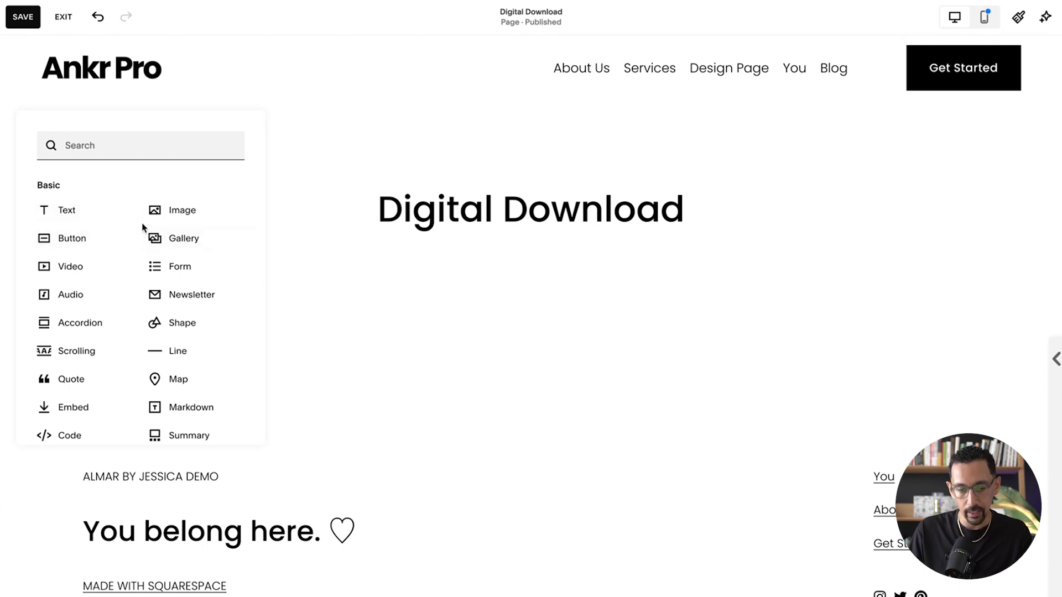
Add a button block centred under the Digital Download heading
type("butt")
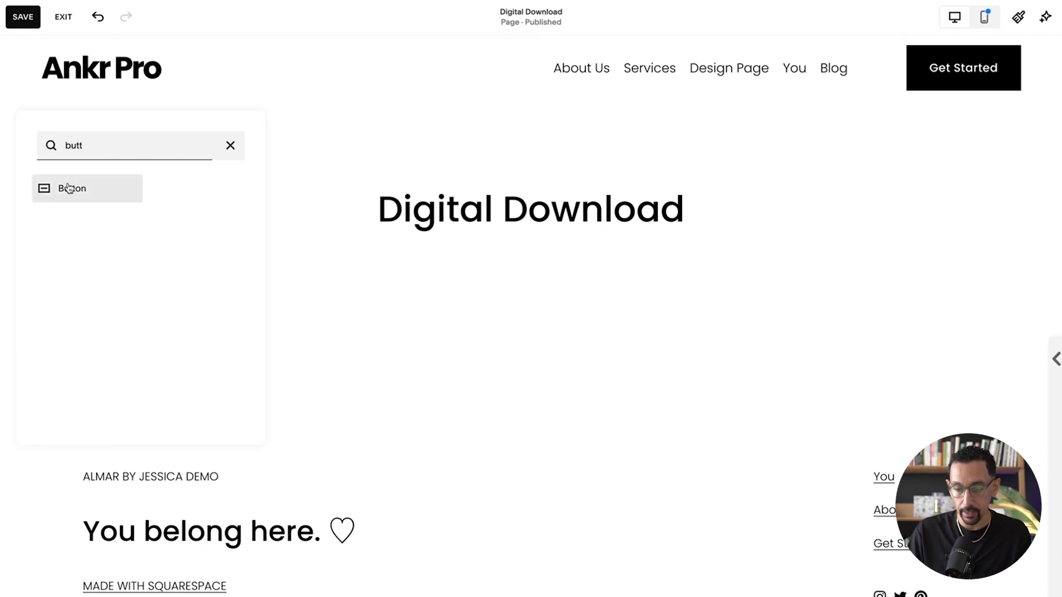
left_click(72, 187)
mouse_move(192, 214)
left_mouse_down()
mouse_move(542, 288)
mouse_move(555, 300)
mouse_move(566, 293)
left_mouse_up()
Make the button fit its label and give it the Tertiary Button style
left_click(475, 237)
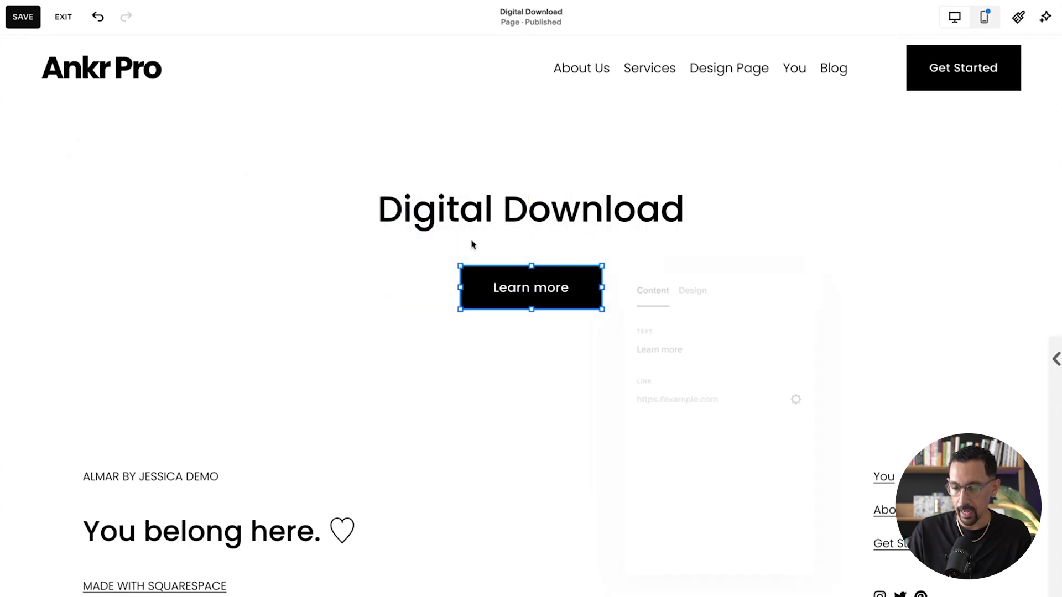
left_click(693, 284)
left_click(667, 387)
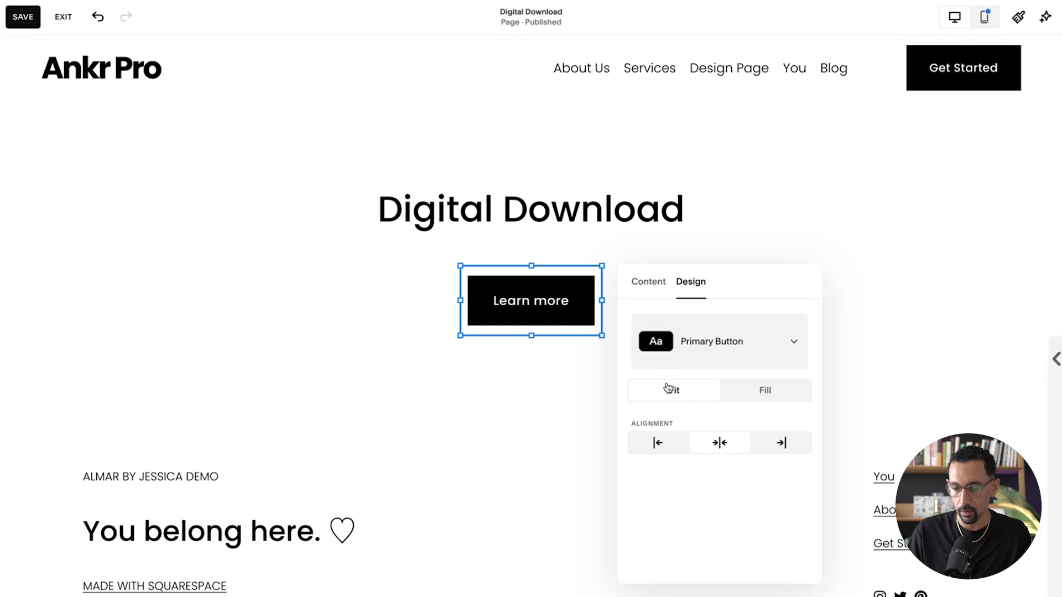
left_click(648, 282)
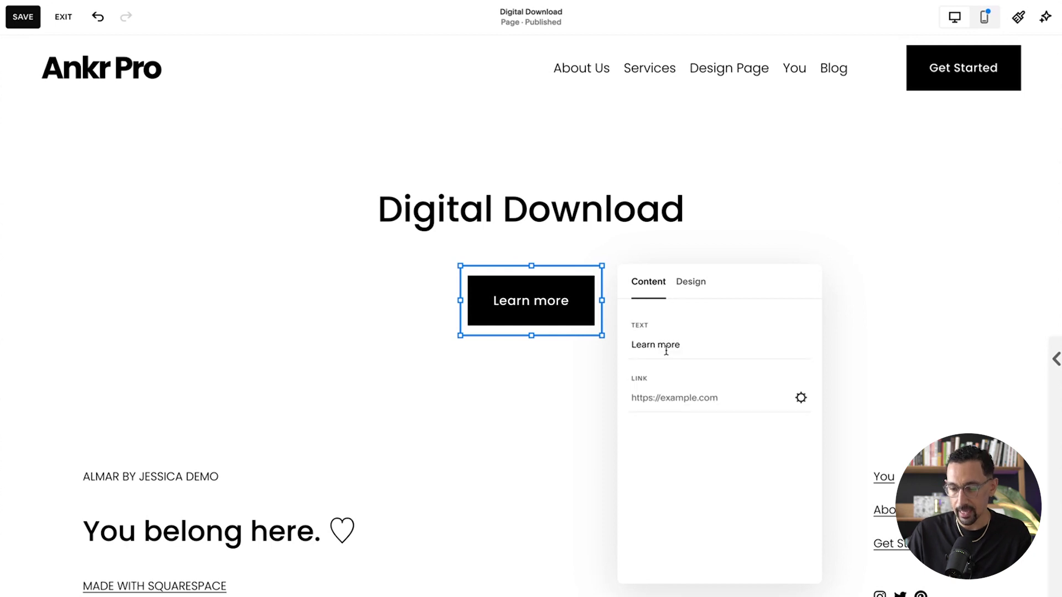
left_click(692, 283)
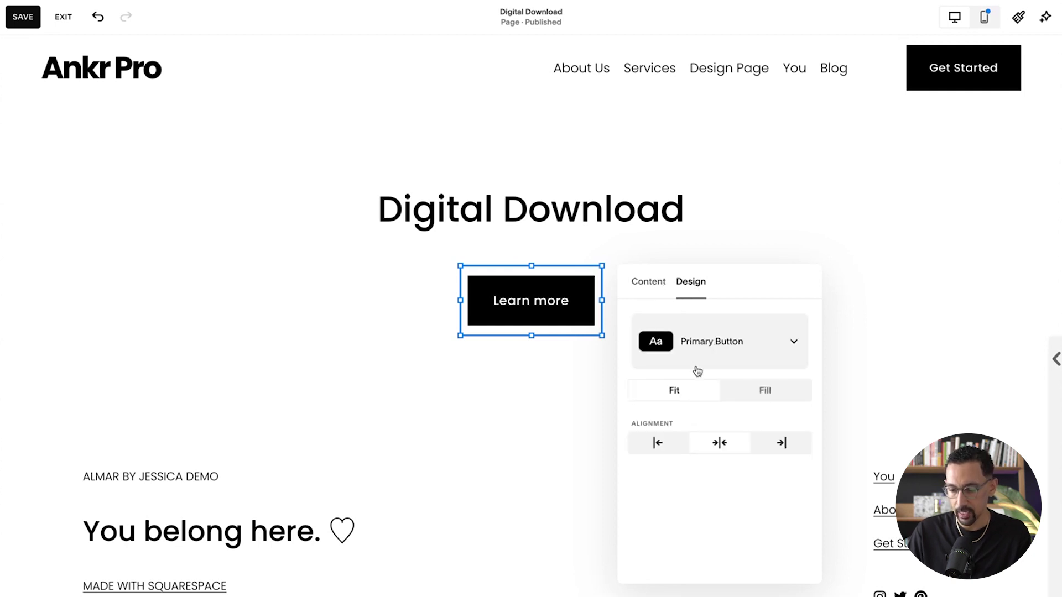
left_click(734, 342)
left_click(711, 410)
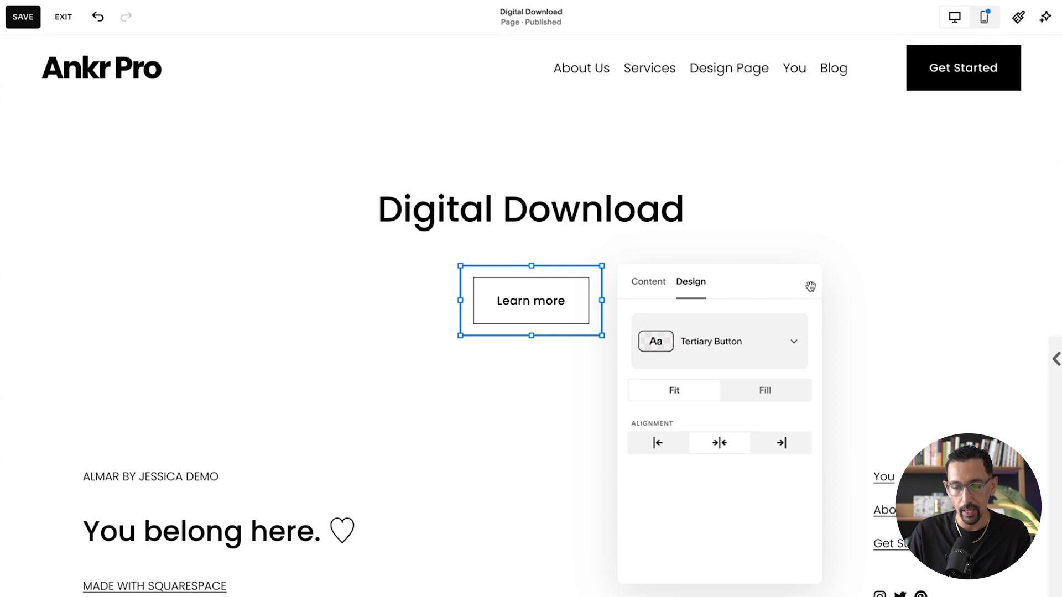
Label the button 'Access Now', link it to notion.so/, and save the page
left_click(648, 282)
left_click(683, 343)
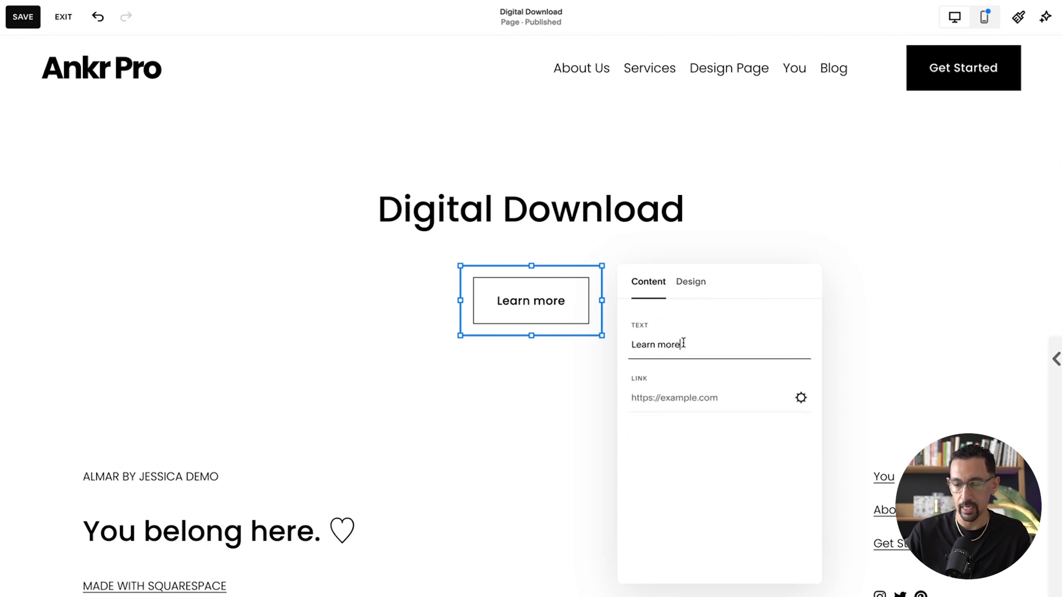
triple_click(684, 344)
type("Down!")
key("ctrl+a")
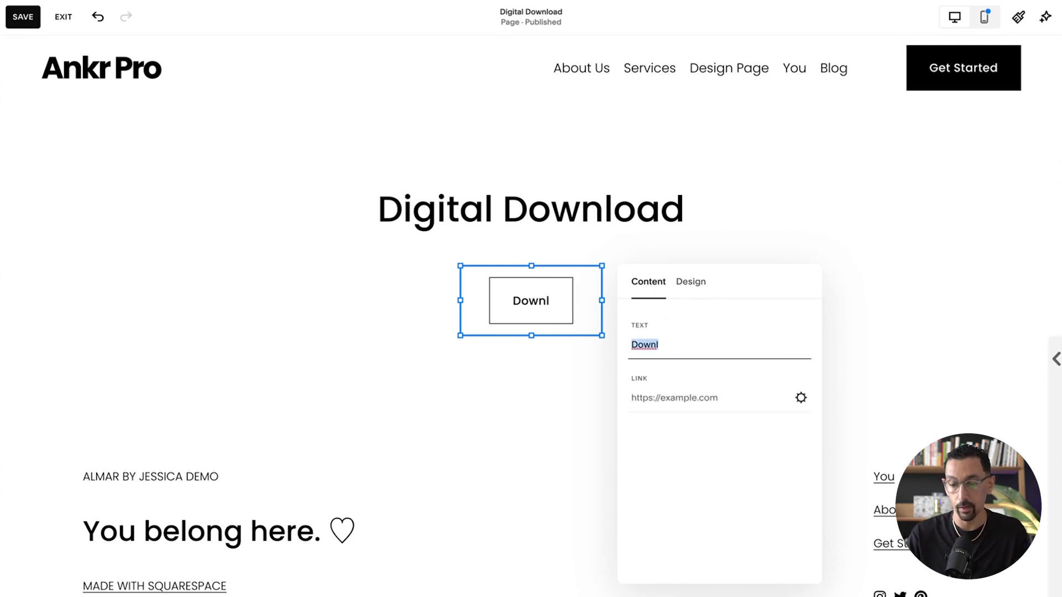
type("c")
key("BackSpace")
type("Access Now")
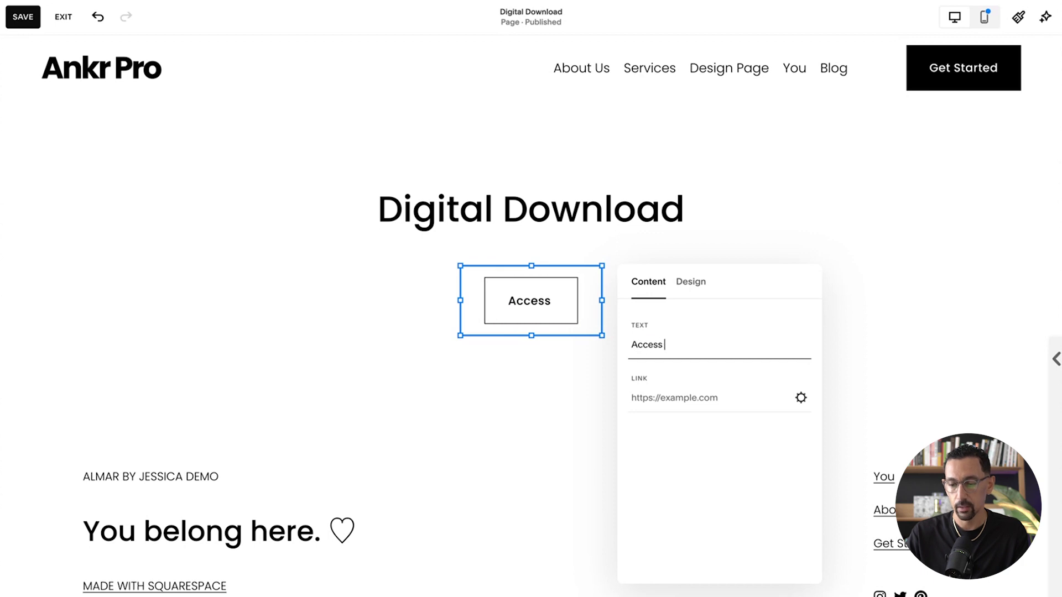
key("Tab")
type("notion.")
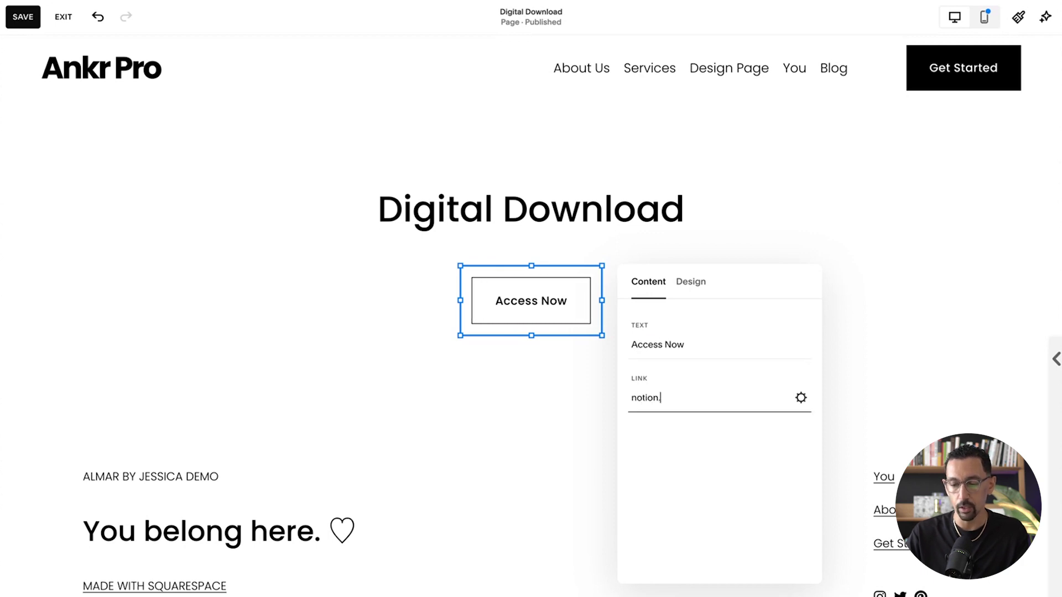
type("so/")
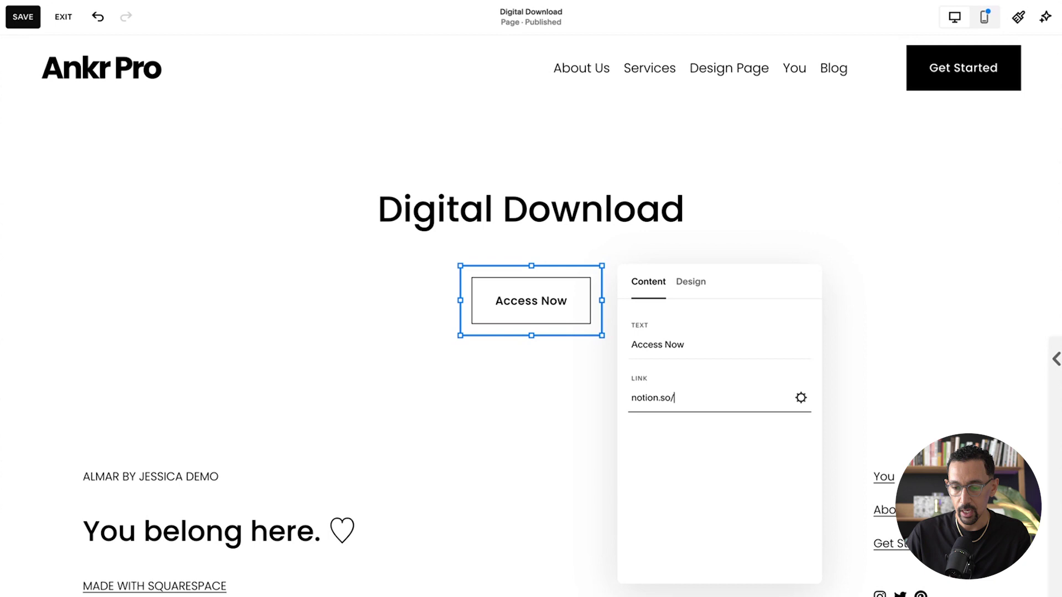
left_click(303, 264)
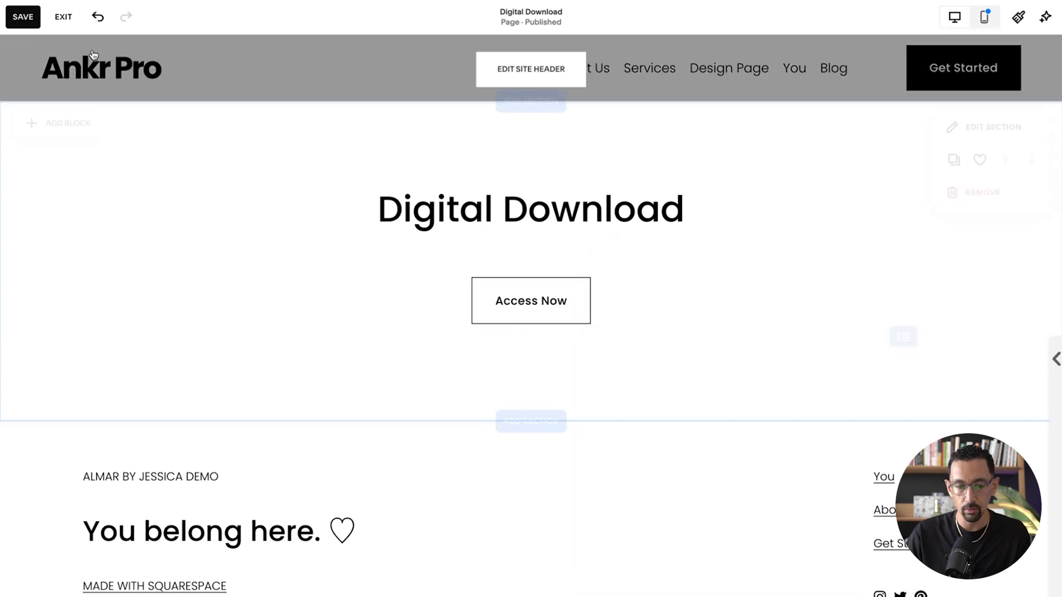
left_click(21, 18)
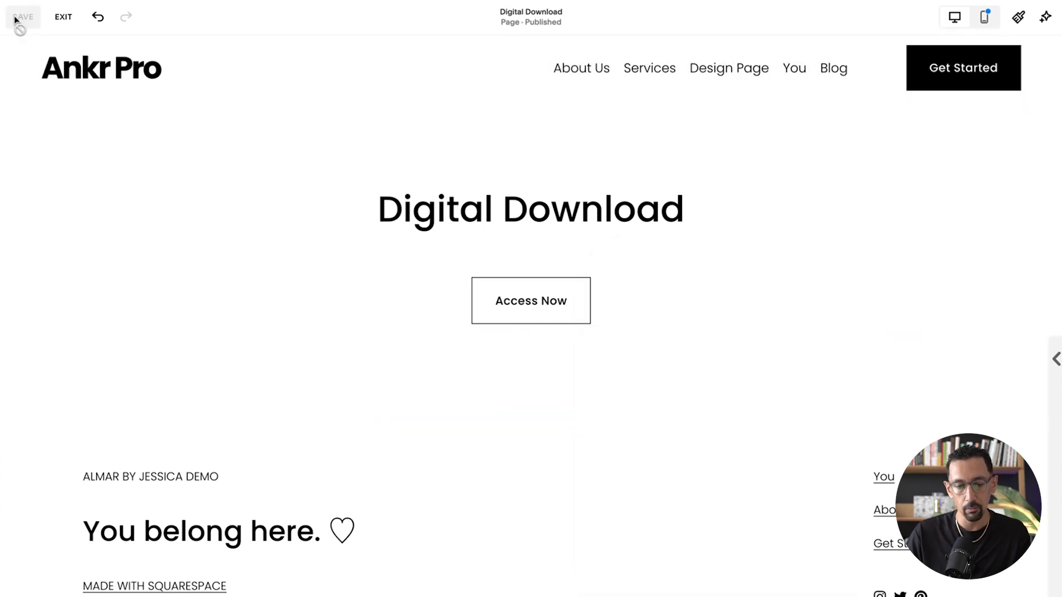
Hide the Digital Download page from search results in its SEO settings
left_click(65, 19)
scroll(115, 344, "down", 3)
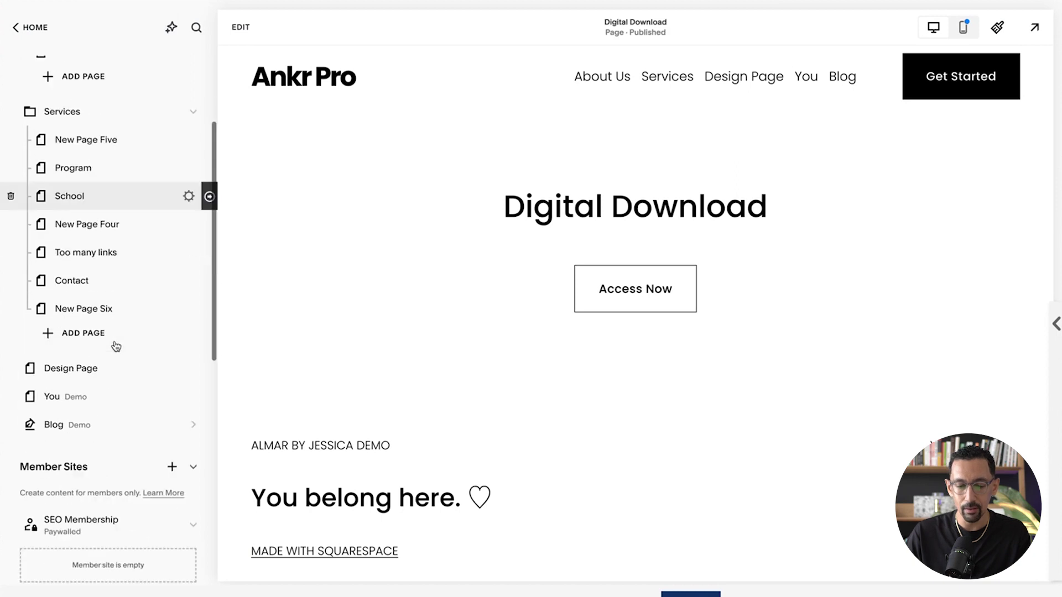
scroll(117, 347, "down", 7)
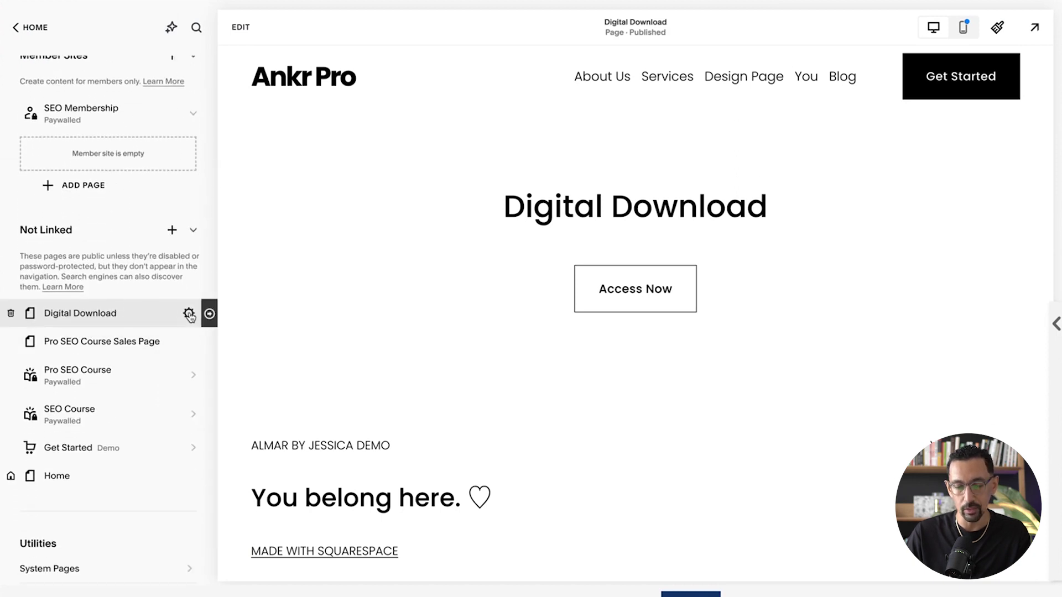
left_click(188, 314)
scroll(572, 315, "down", 3)
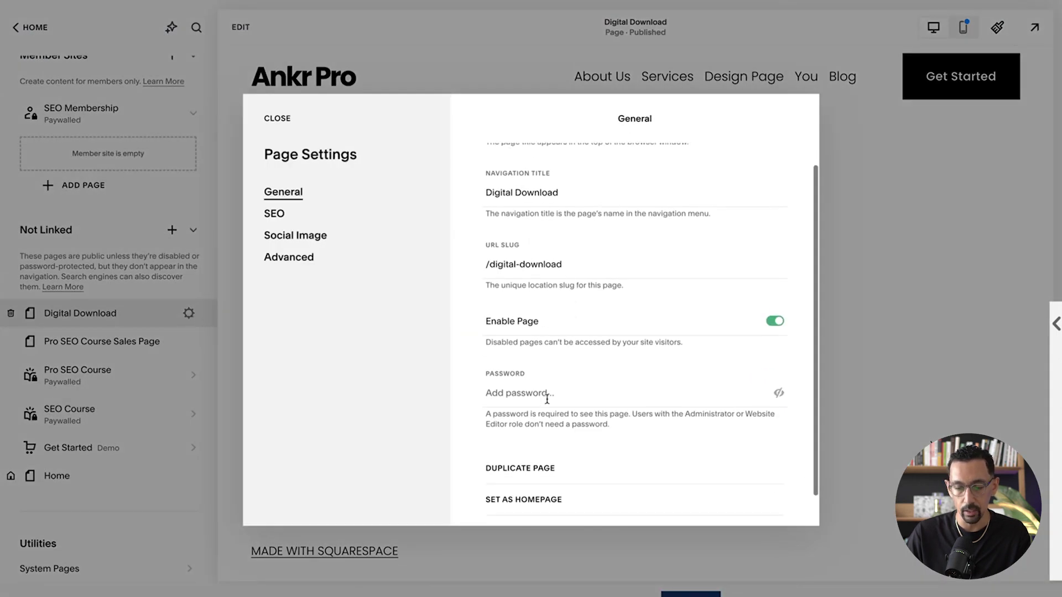
scroll(547, 398, "down", 1)
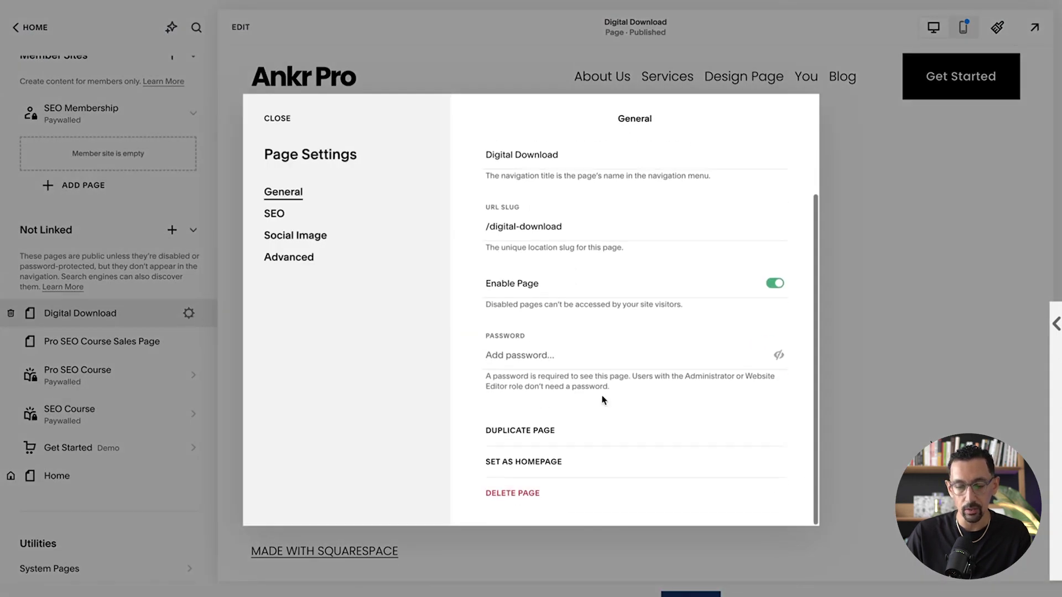
left_click(280, 221)
scroll(735, 486, "down", 2)
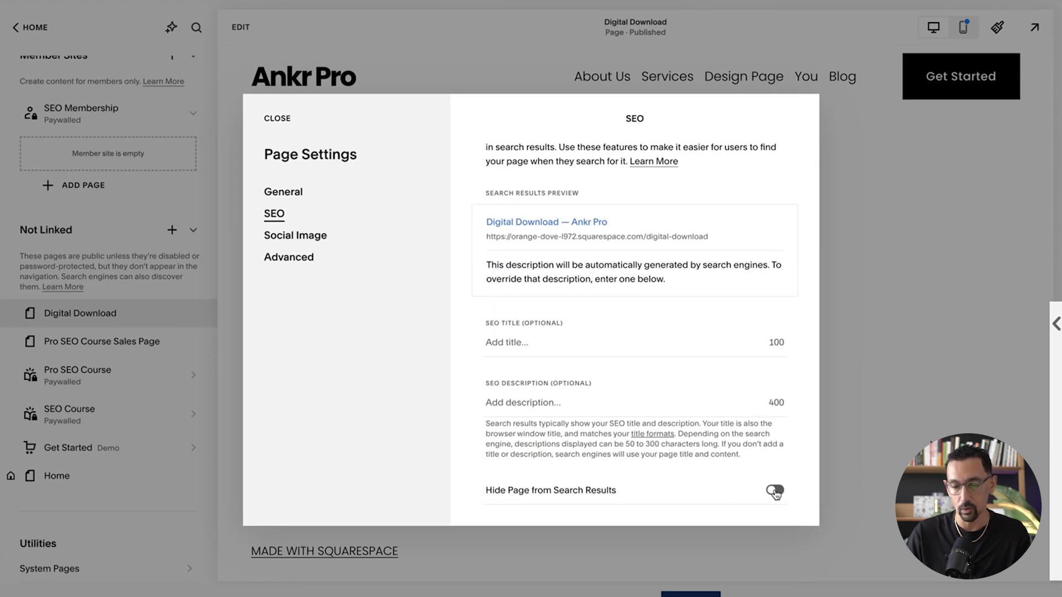
left_click(775, 491)
Change the page's URL slug to /digital-download-9183 and save the settings
left_click(292, 195)
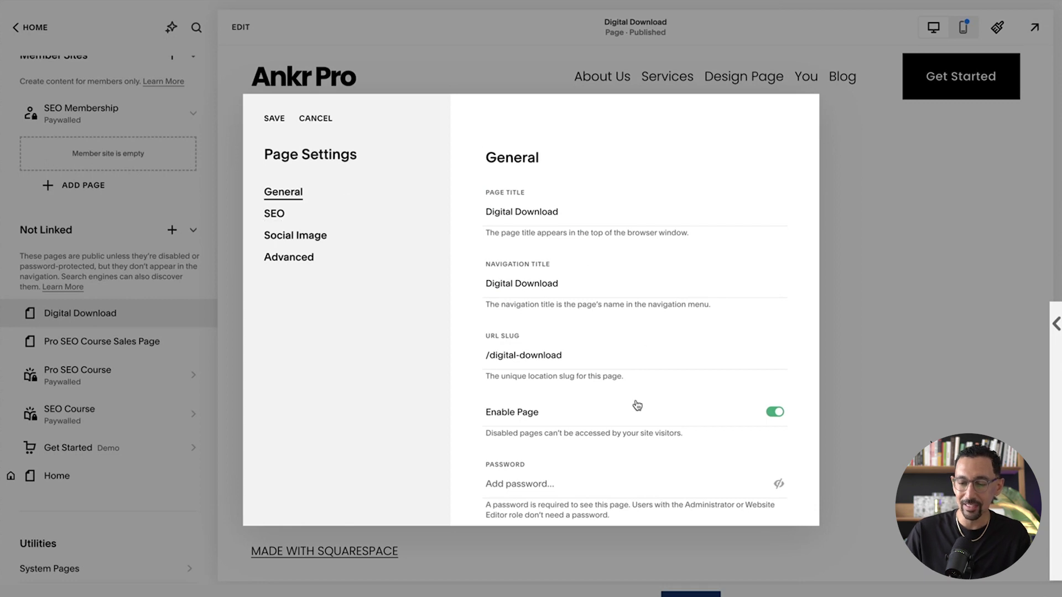
scroll(638, 408, "down", 1)
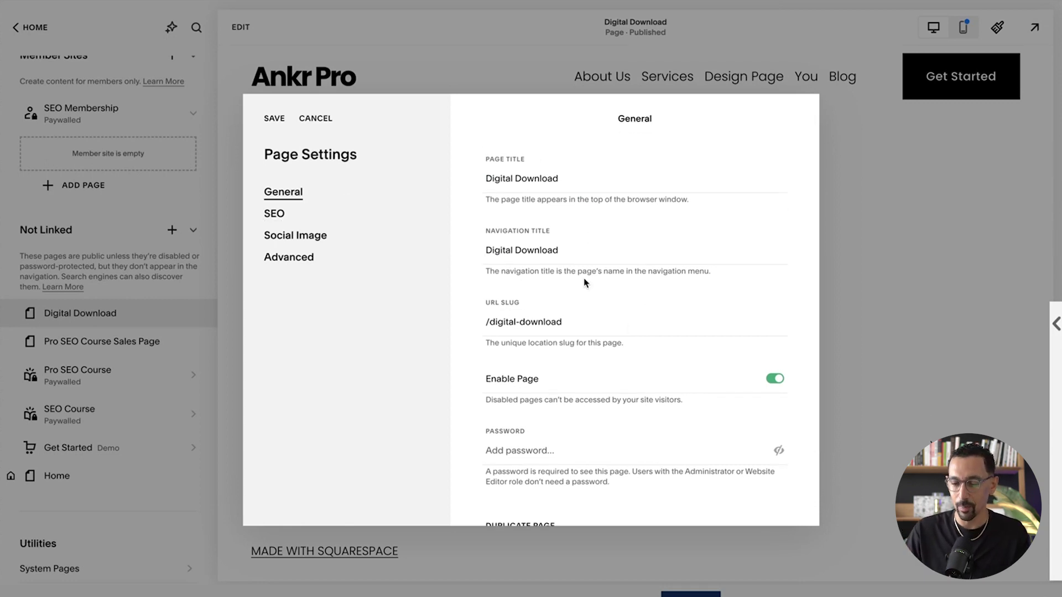
left_click(581, 324)
type("-")
type("9183js")
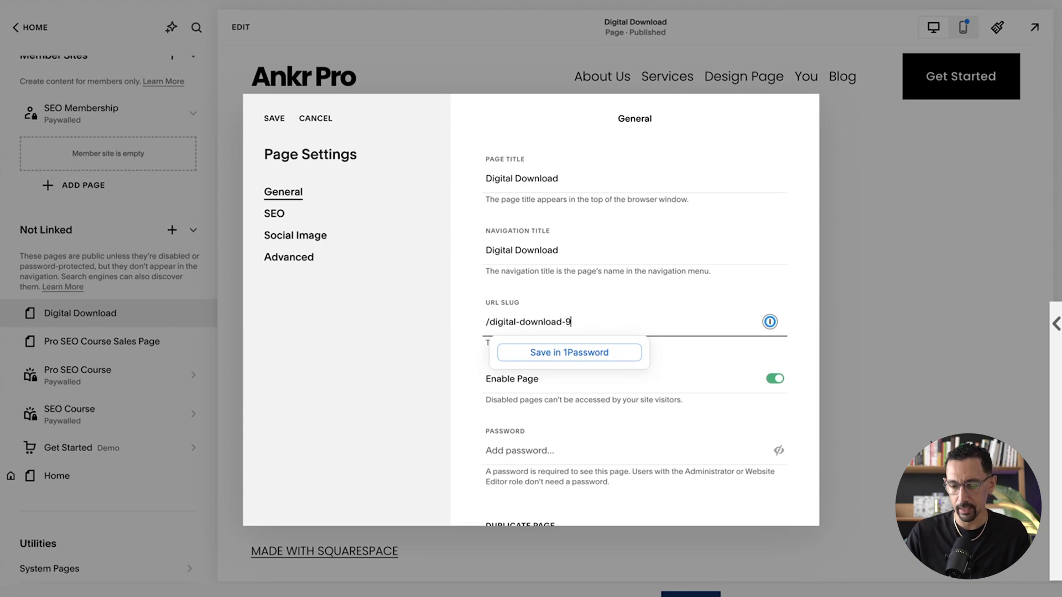
key("BackSpace")
key("BackSpace")
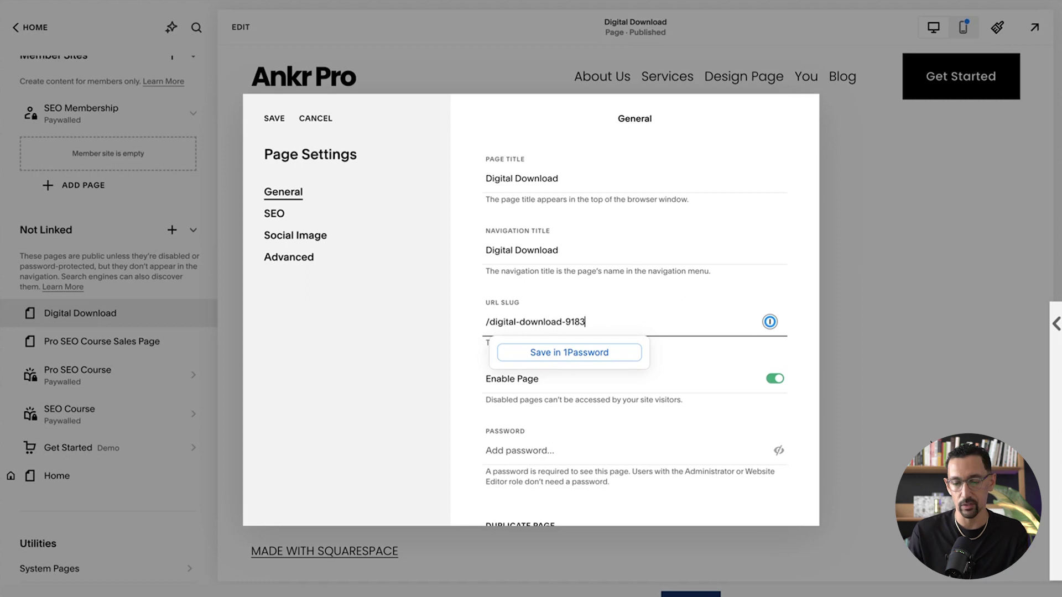
key("super+a")
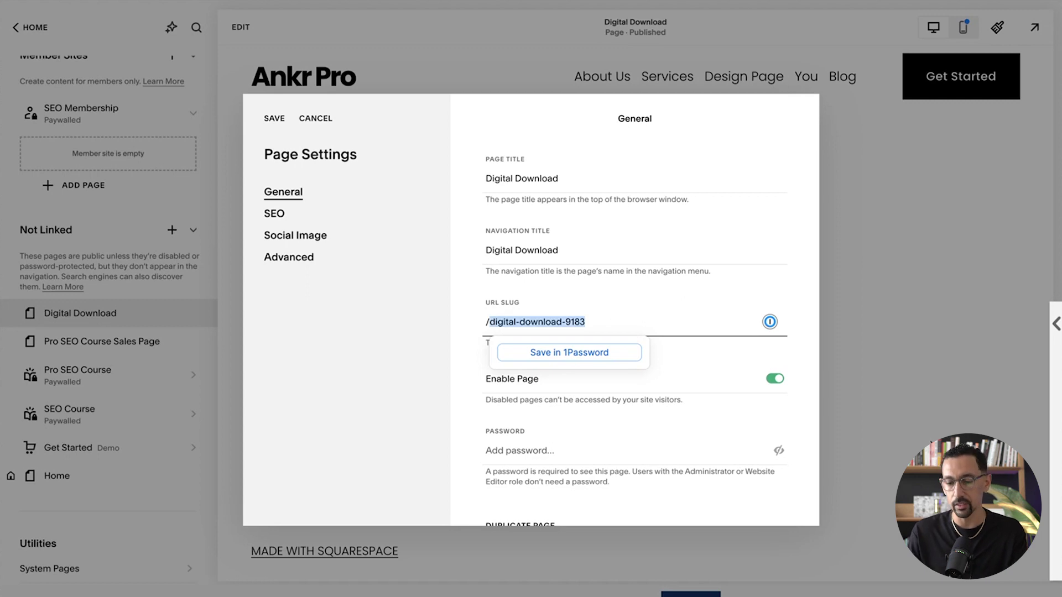
left_click(275, 118)
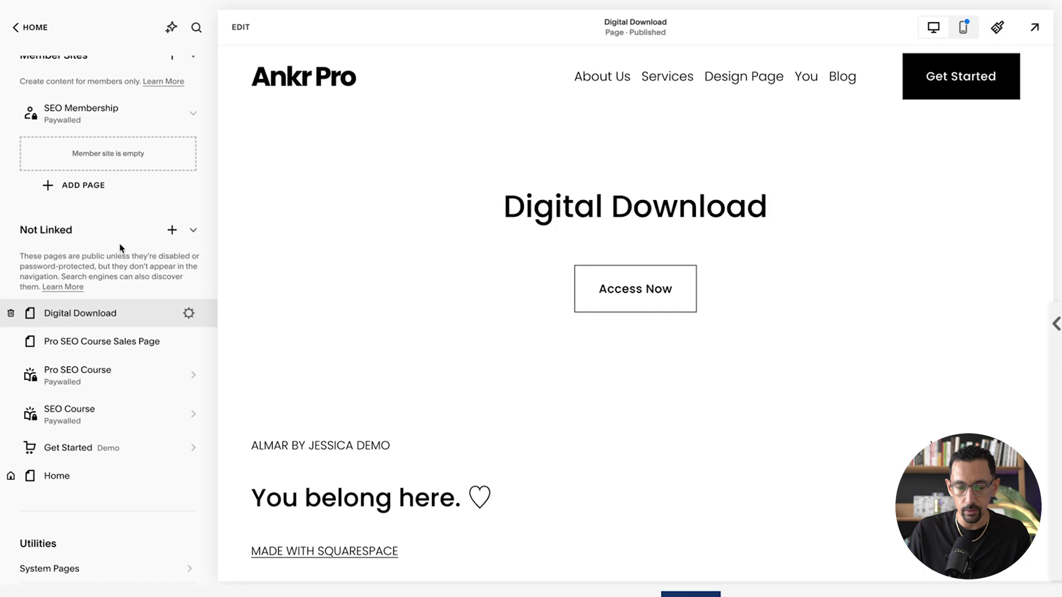
Move the Digital Download page into SEO Membership, then back to Not Linked
mouse_move(75, 314)
left_click_drag(75, 315, 119, 195)
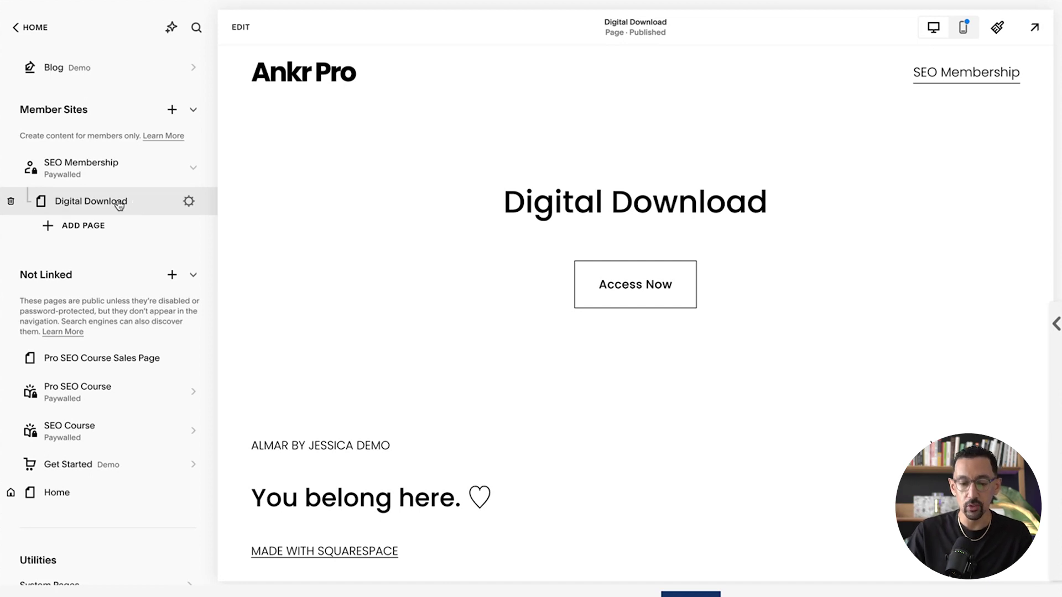
left_click_drag(116, 202, 119, 372)
Add a 'Digital Download' link in SEO Membership pointing to the Digital Download page
left_click(69, 240)
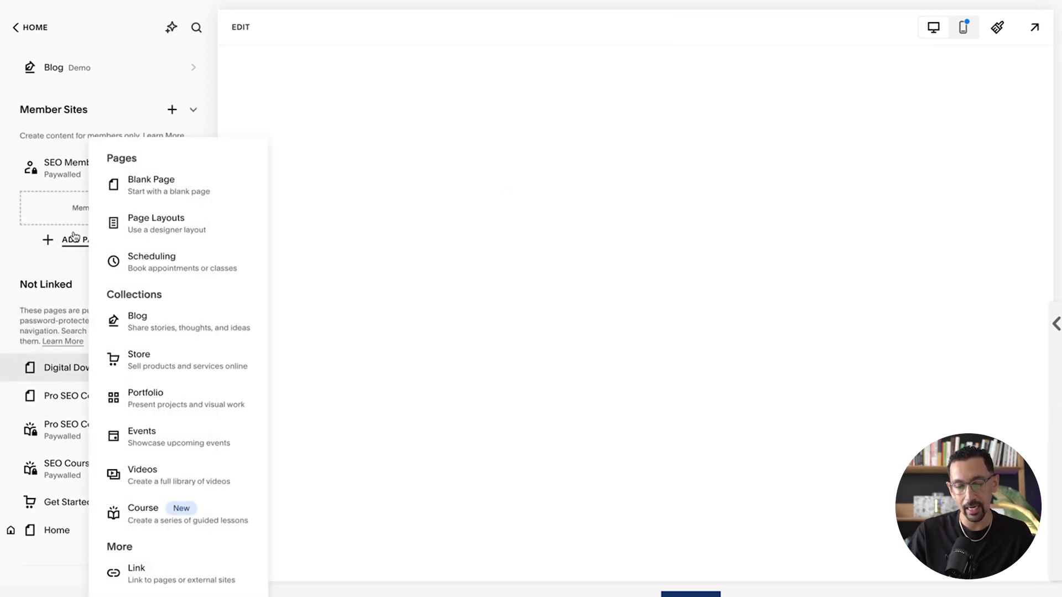
left_click(145, 570)
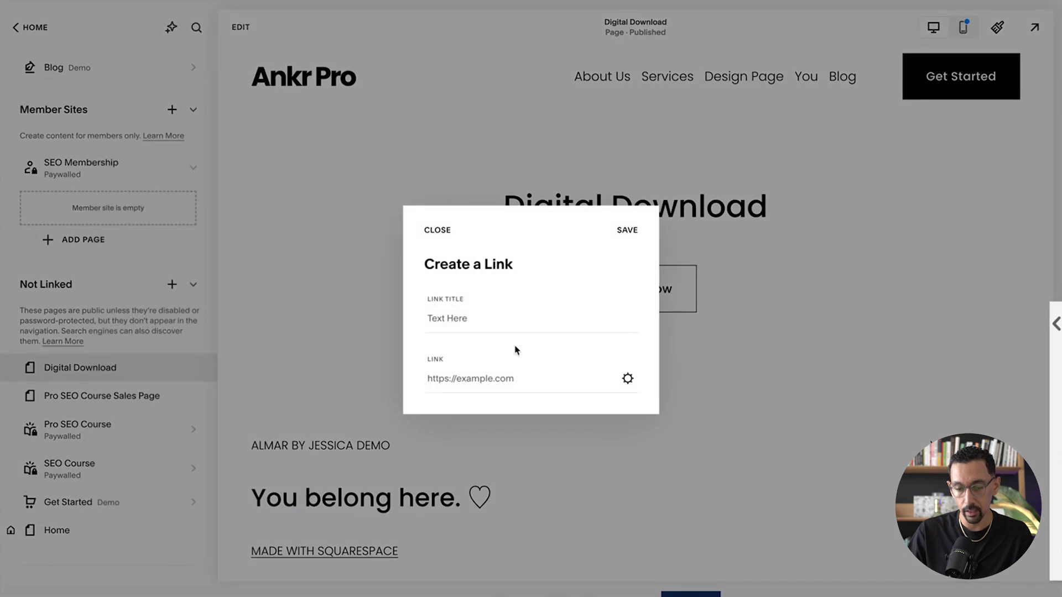
left_click(458, 324)
type("D")
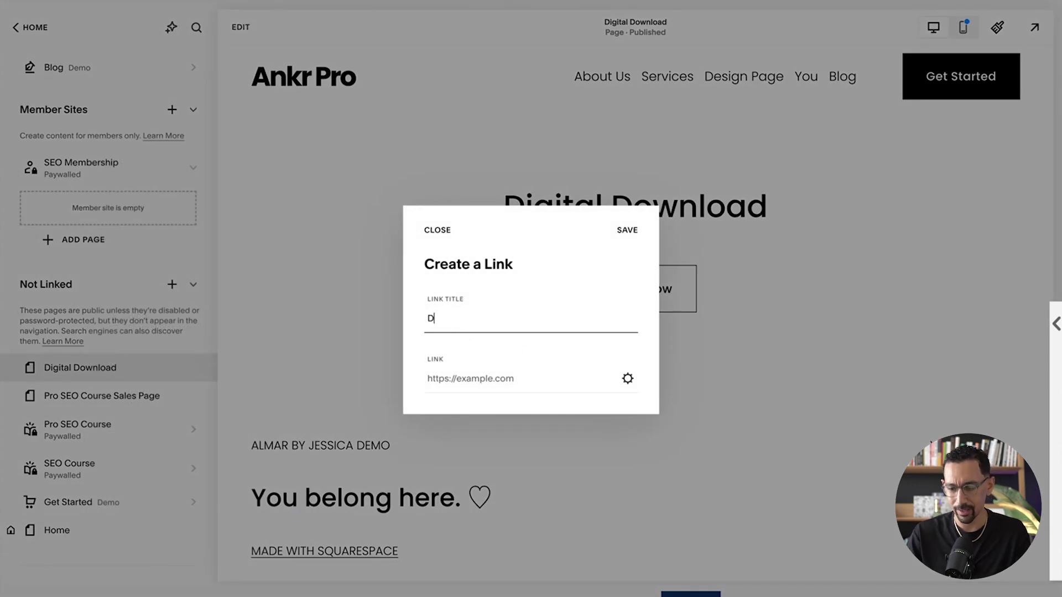
type("igital Download")
key("Tab")
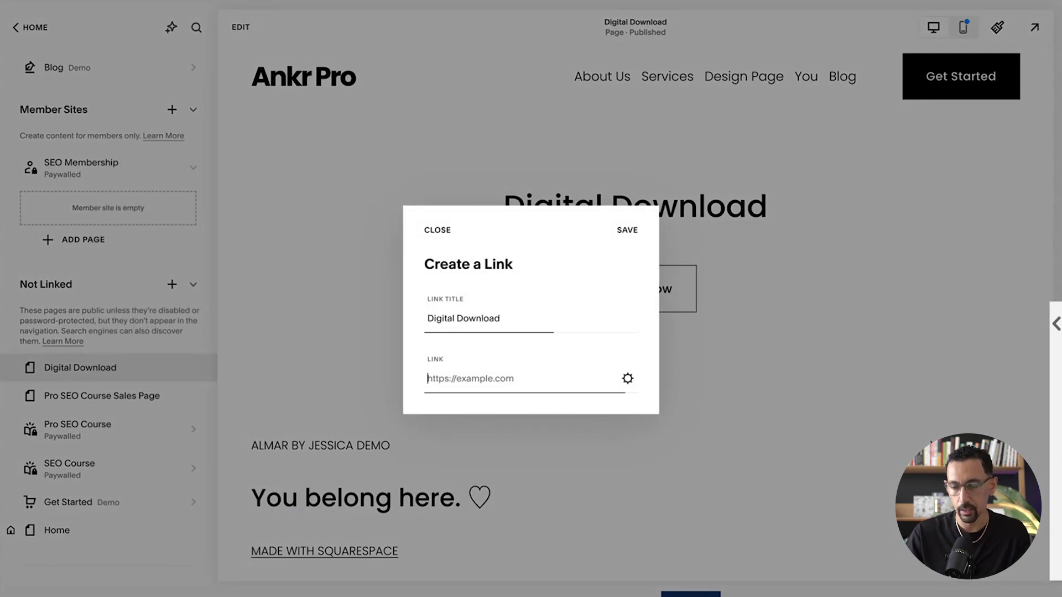
type("/dig")
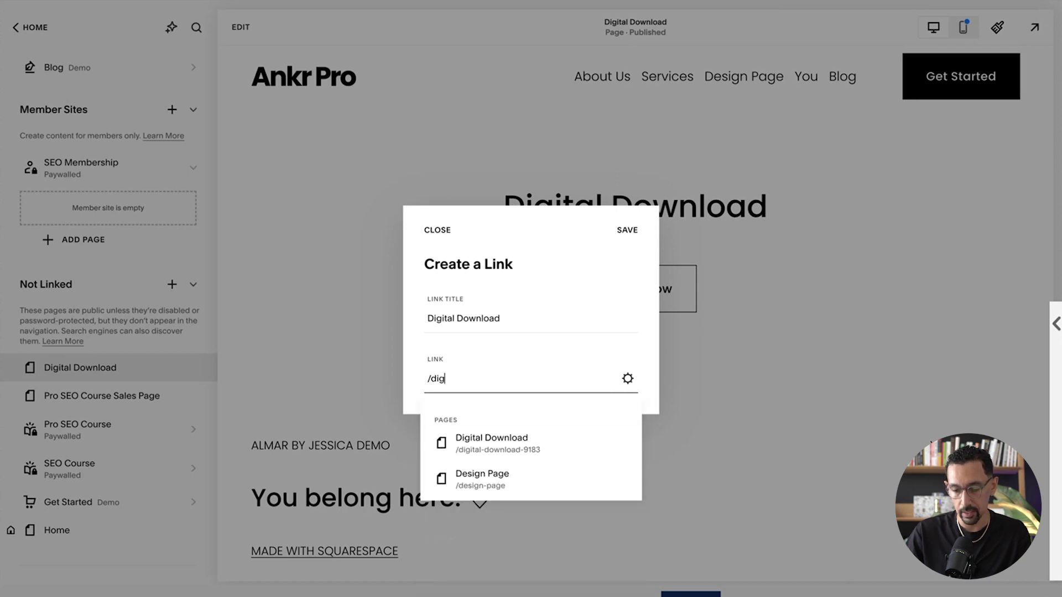
left_click(548, 441)
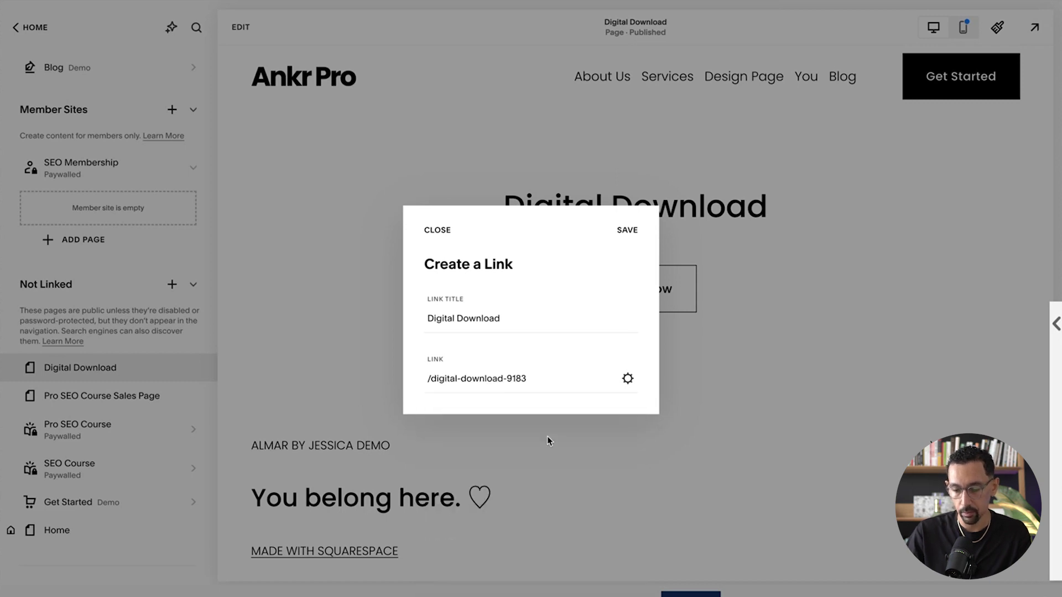
left_click(629, 233)
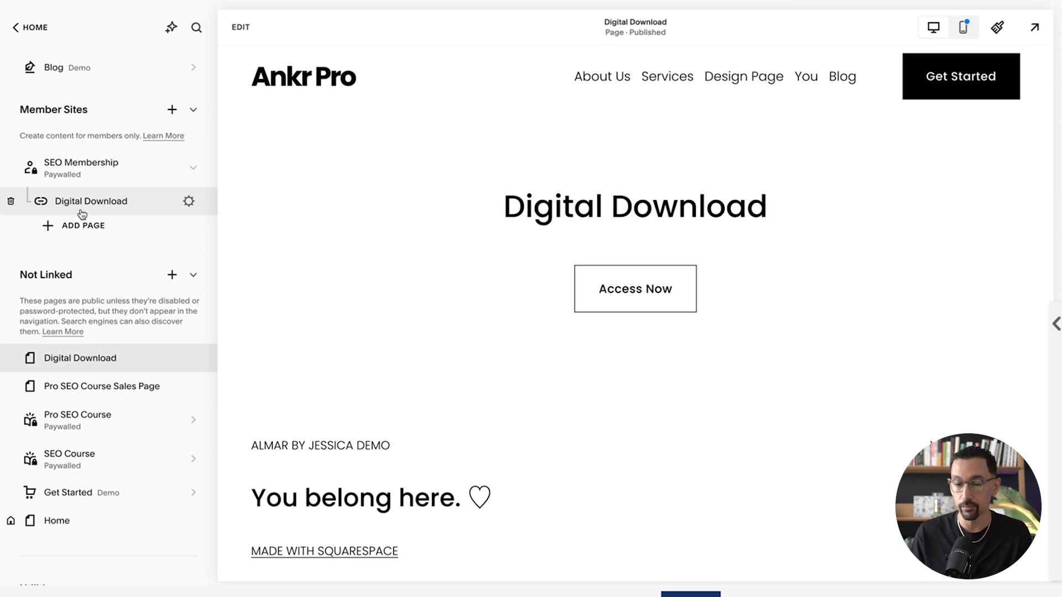
Add a 'Digital Download' link with address notion.so/ to the SEO Membership pages and save it
left_click(100, 238)
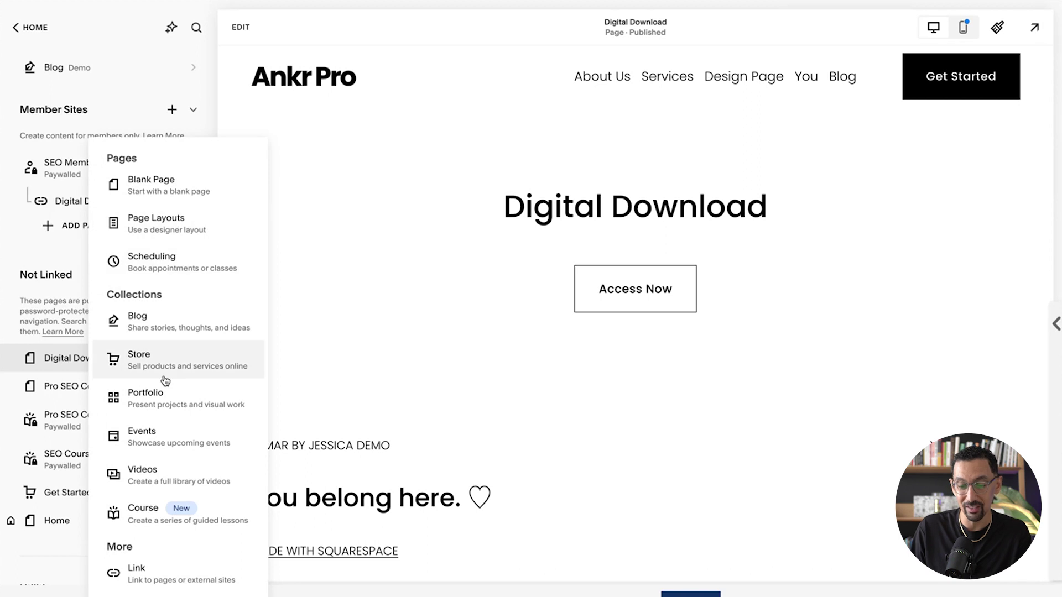
left_click(166, 574)
left_click(489, 315)
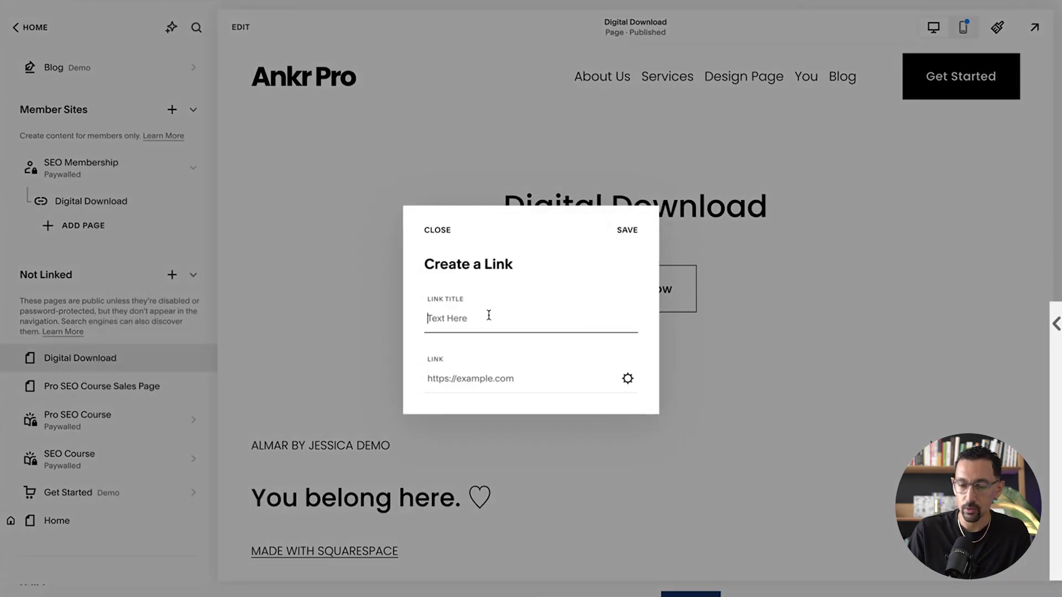
type("Digital Download")
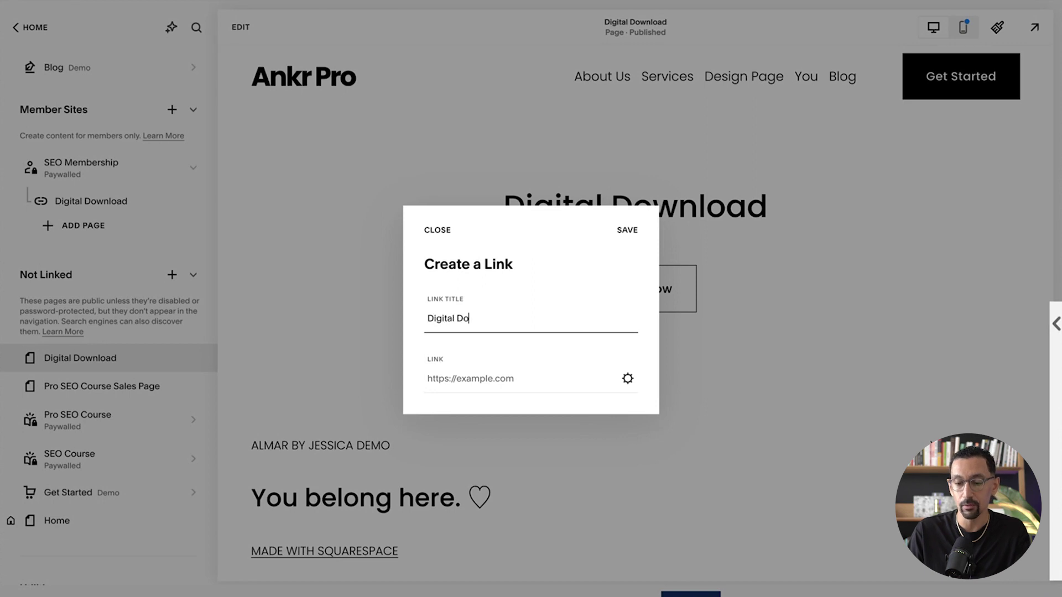
key("Tab")
type("/")
key("BackSpace")
type("notion.so")
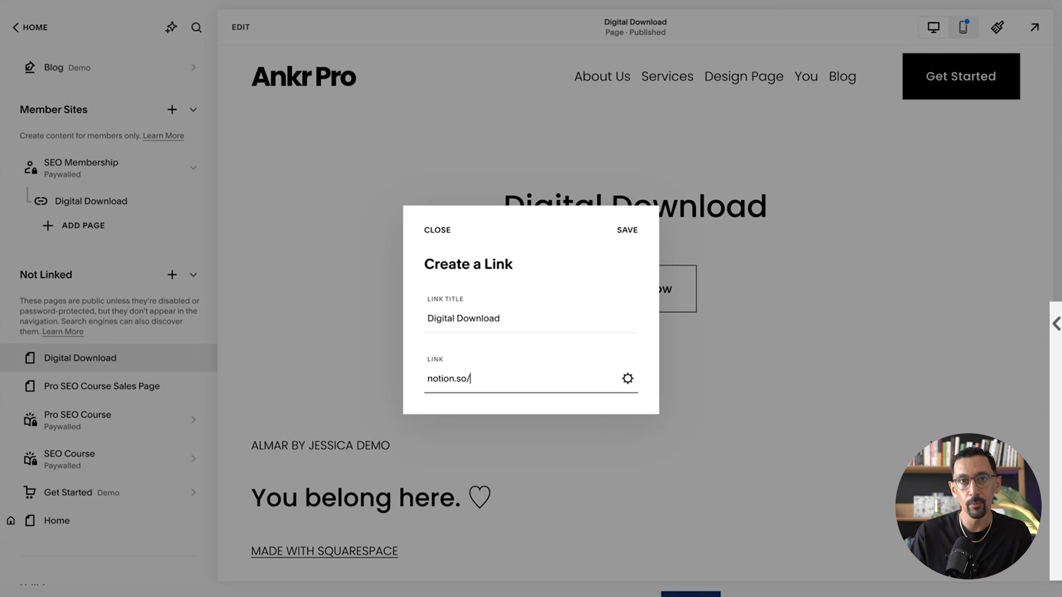
type("/")
left_click(625, 230)
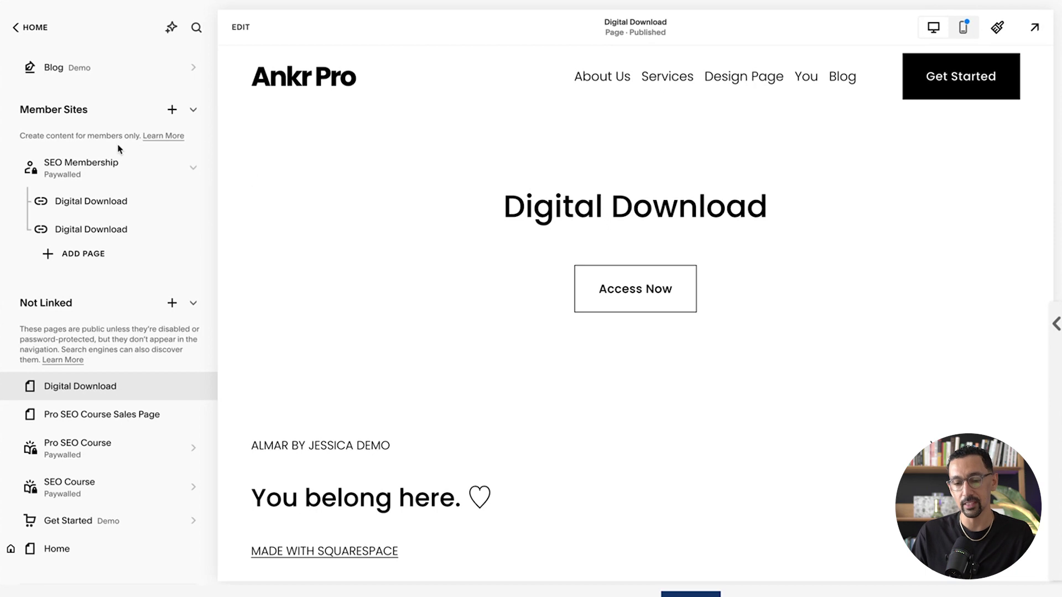
Show SEO Membership's Pricing Plans in Member Site Settings: $19.00 monthly and $99.00 yearly
left_click(174, 167)
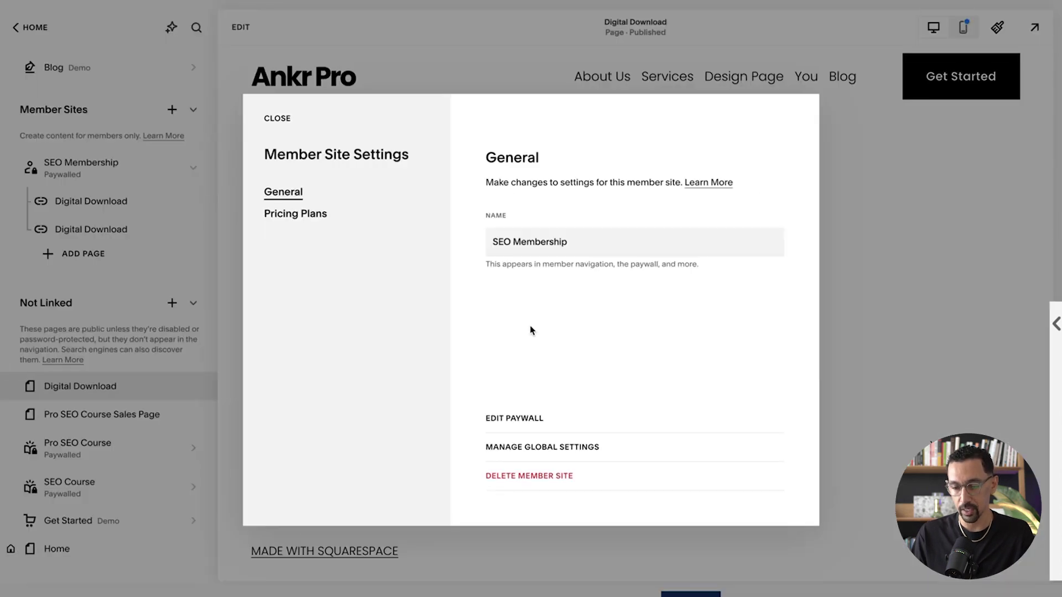
left_click(307, 216)
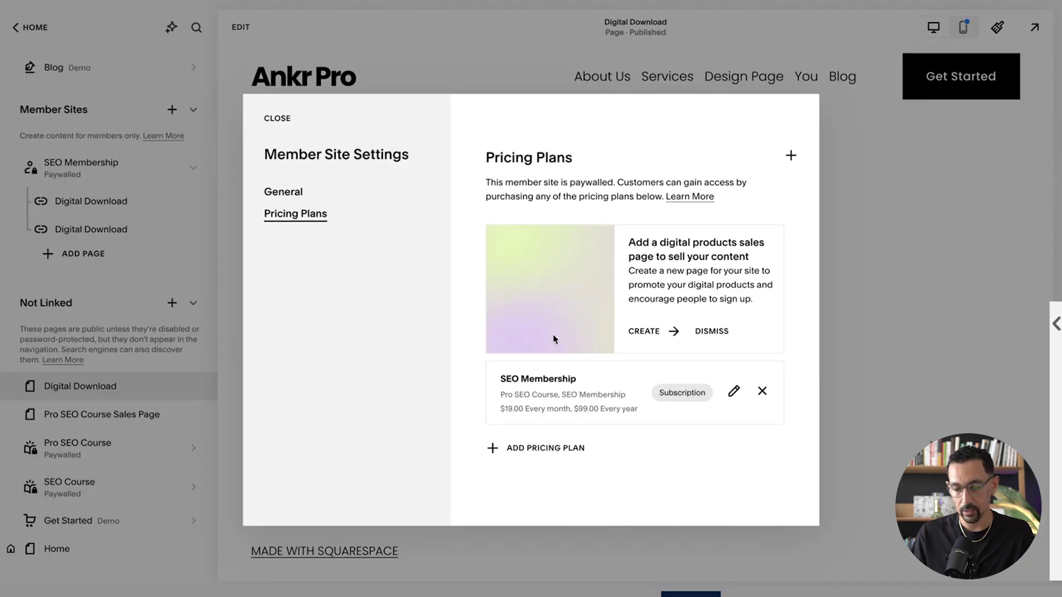